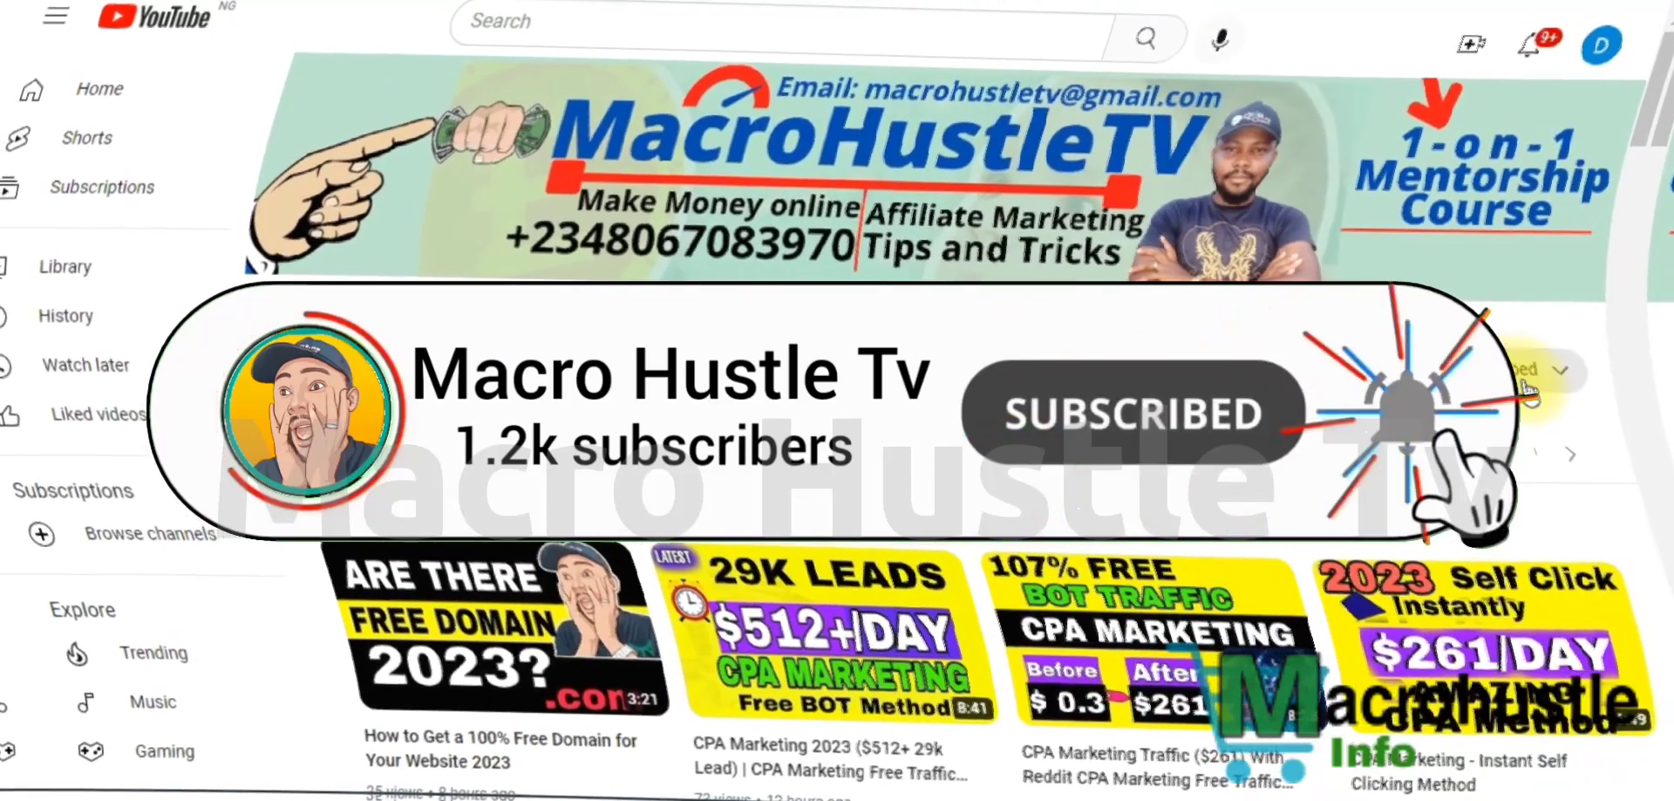
pyautogui.click(1528, 370)
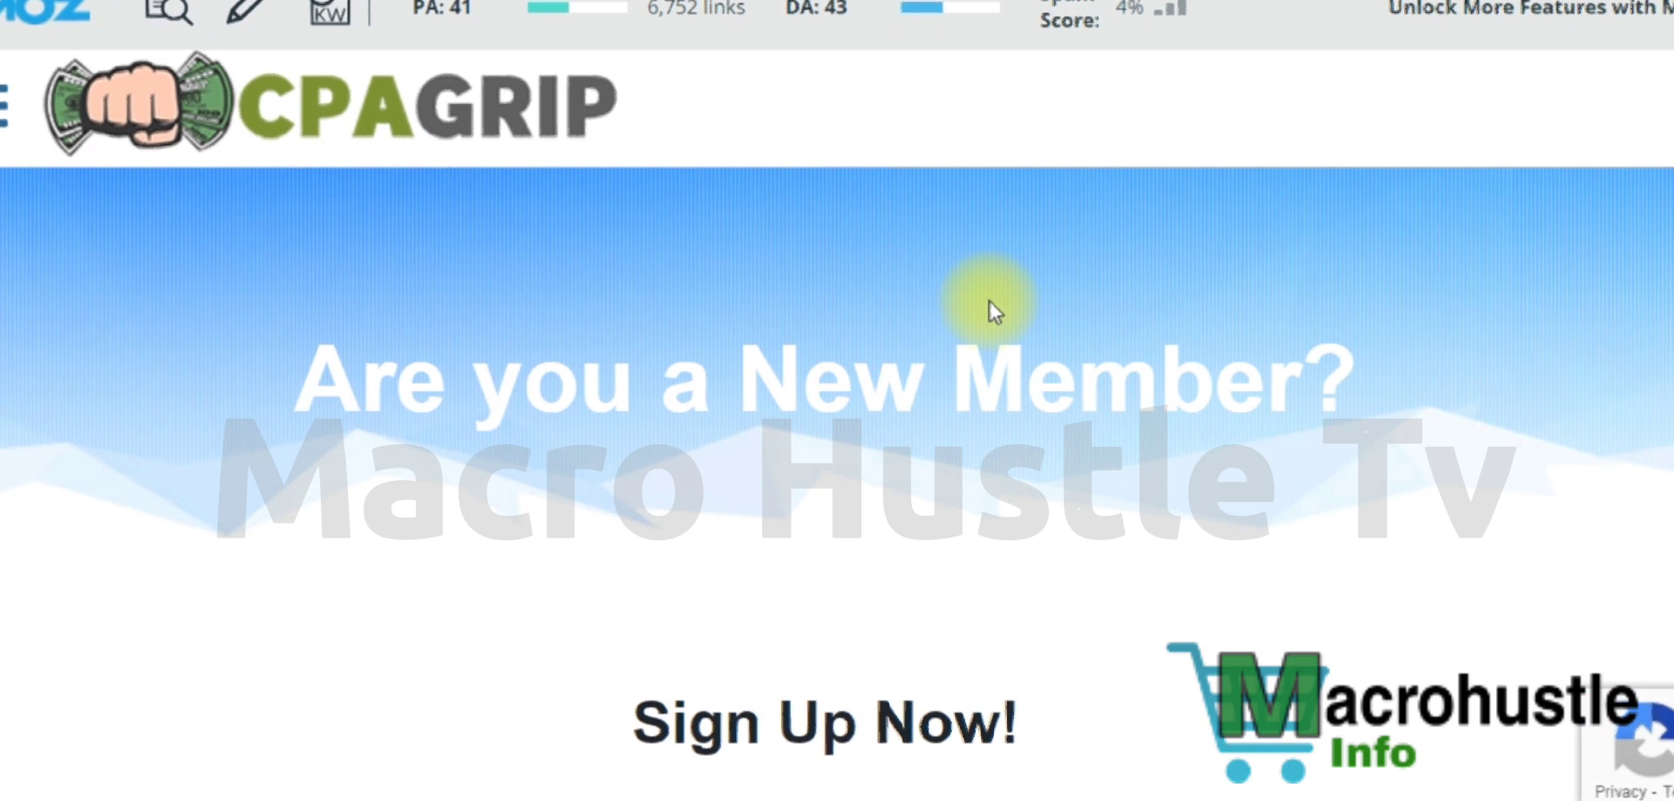
# - Review the required fields of the CPAGrip sign-up form down to the terms agreement checkboxes
pyautogui.scroll(-10, 968, 338)
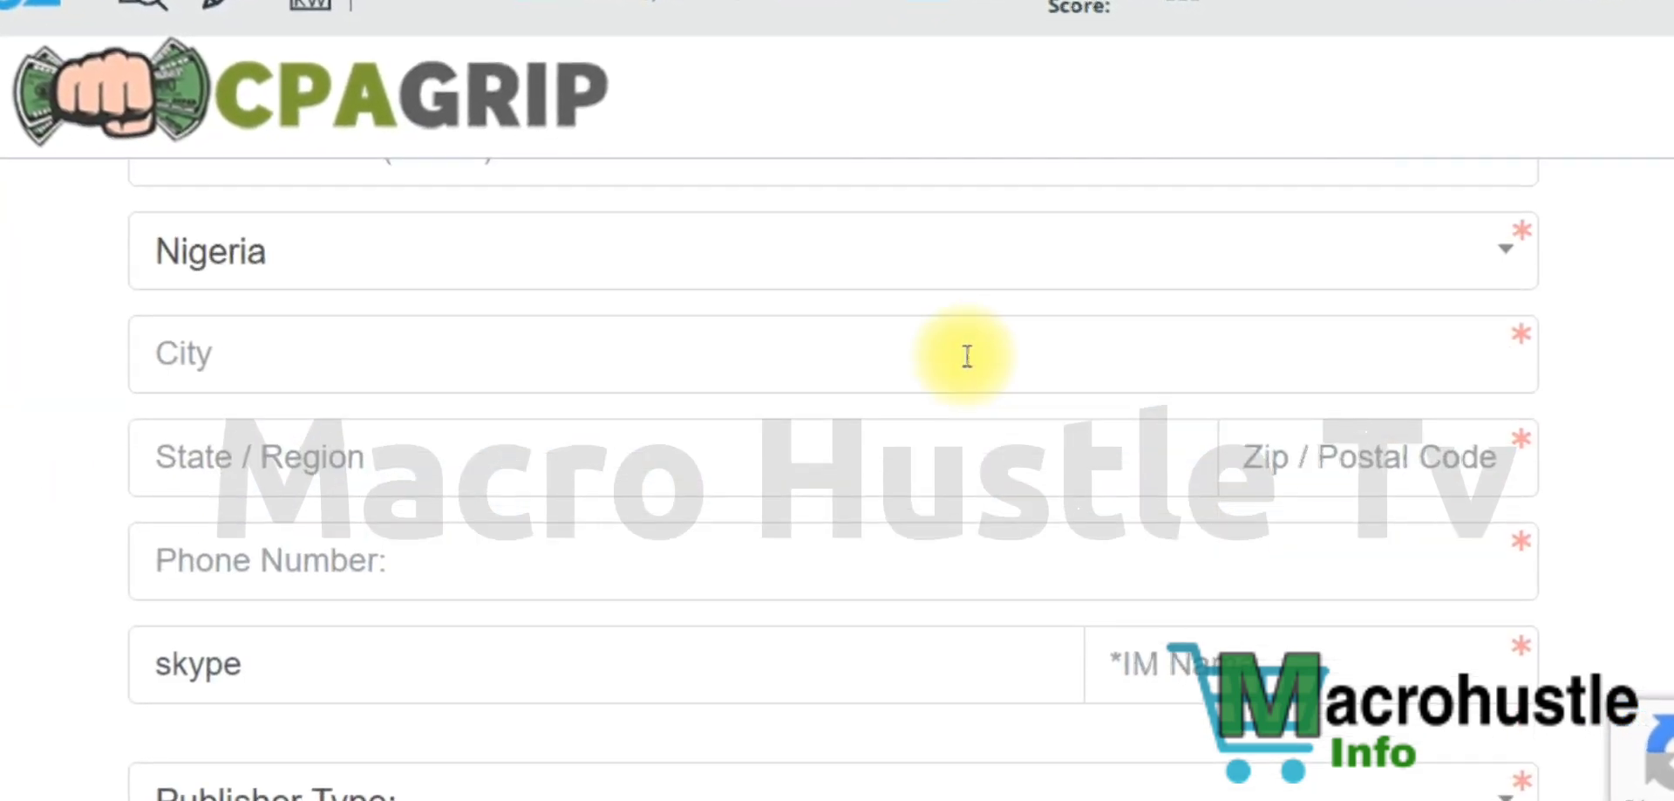
pyautogui.scroll(-5, 966, 356)
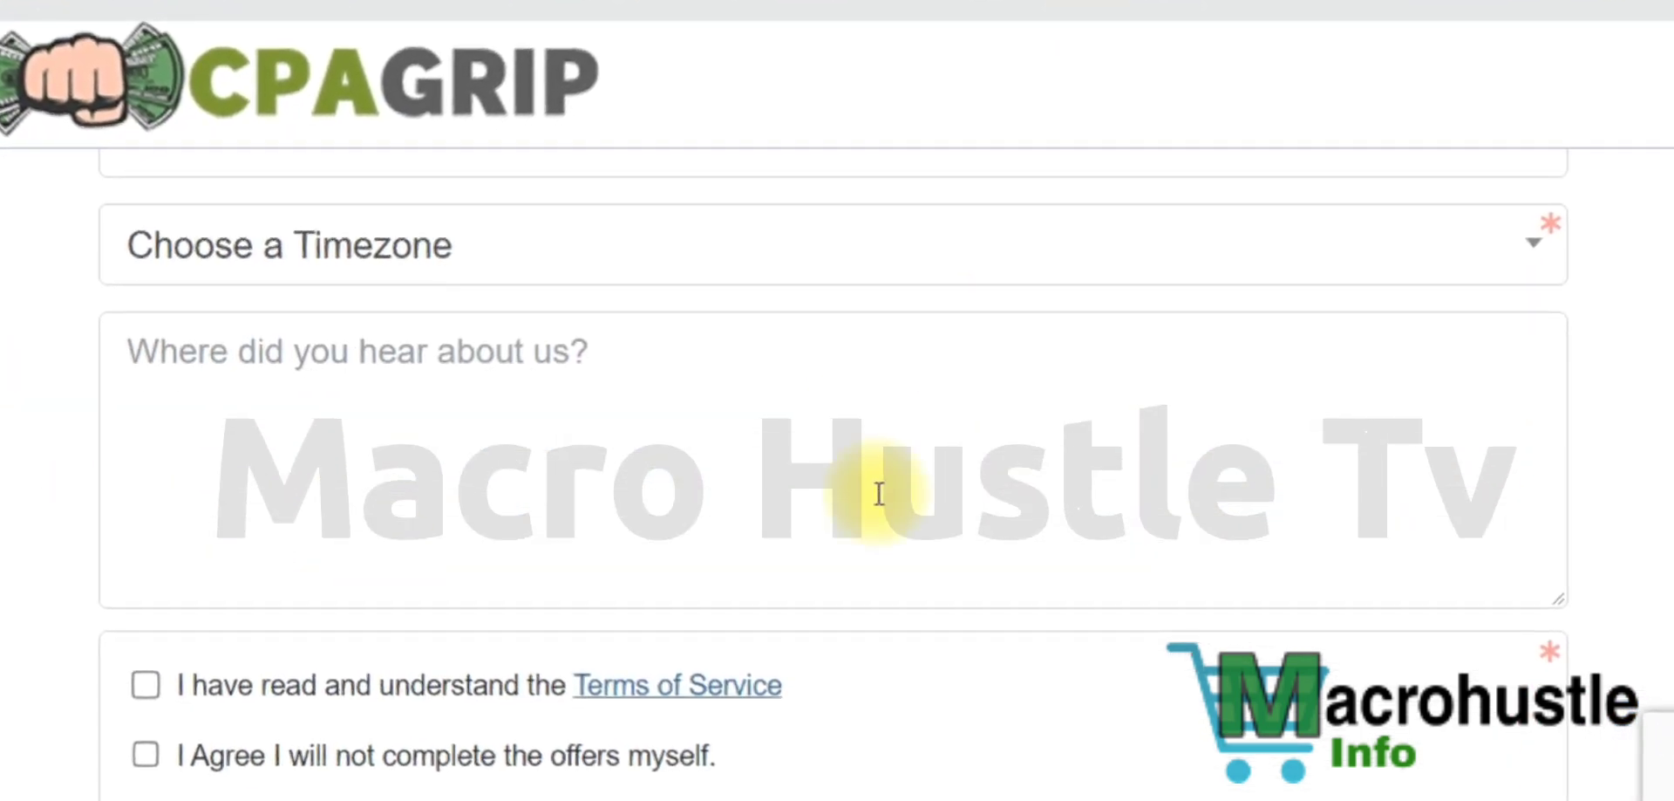
pyautogui.scroll(-4, 878, 485)
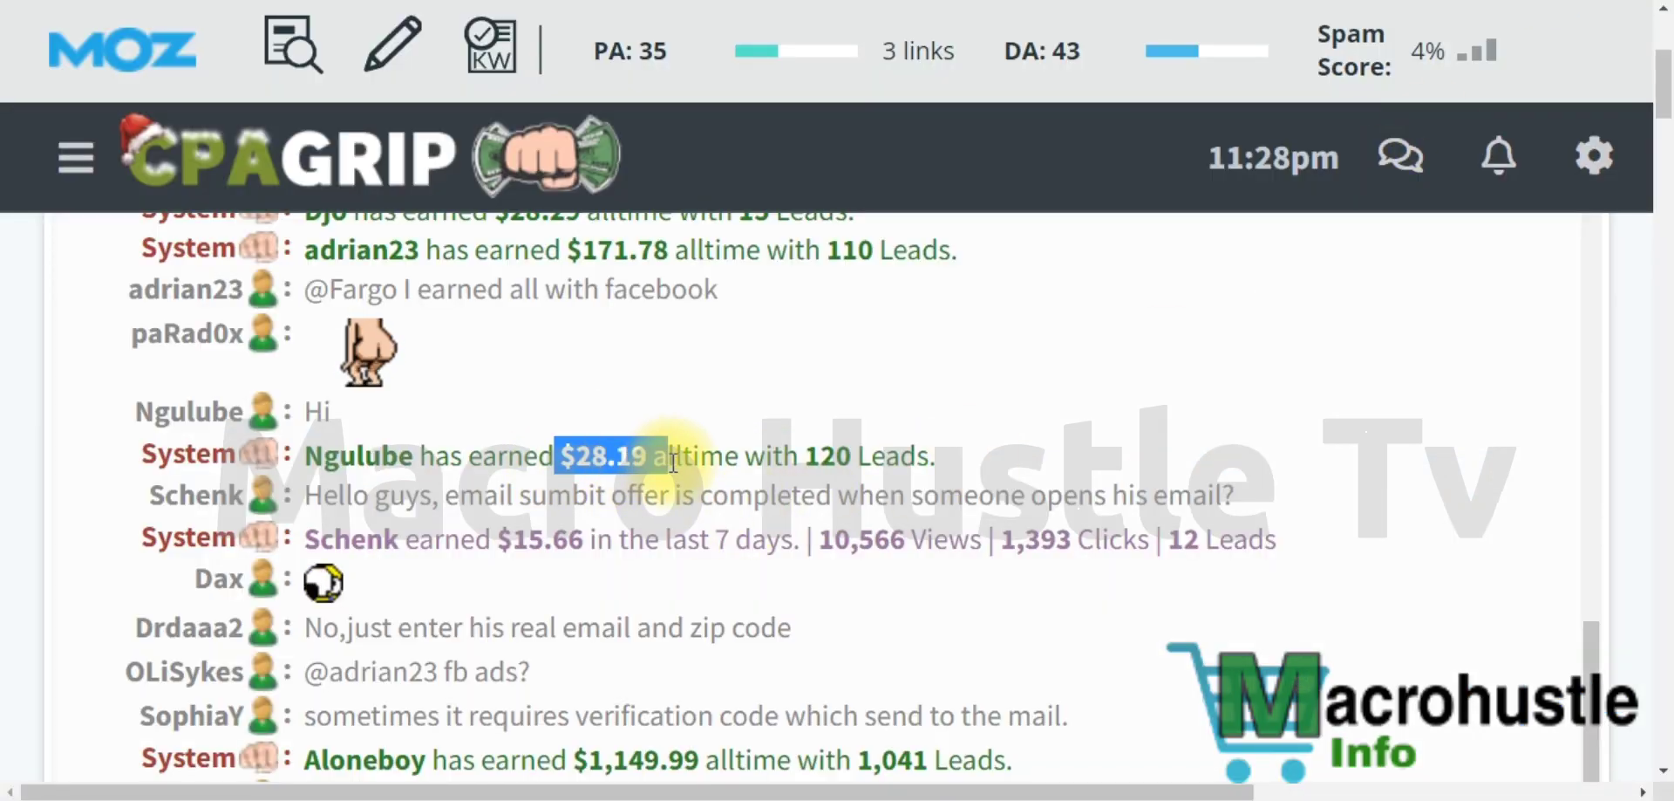
# - Examine the members' all-time earnings and lead counts posted in the CPAGrip dashboard's public chat
pyautogui.scroll(-5, 661, 505)
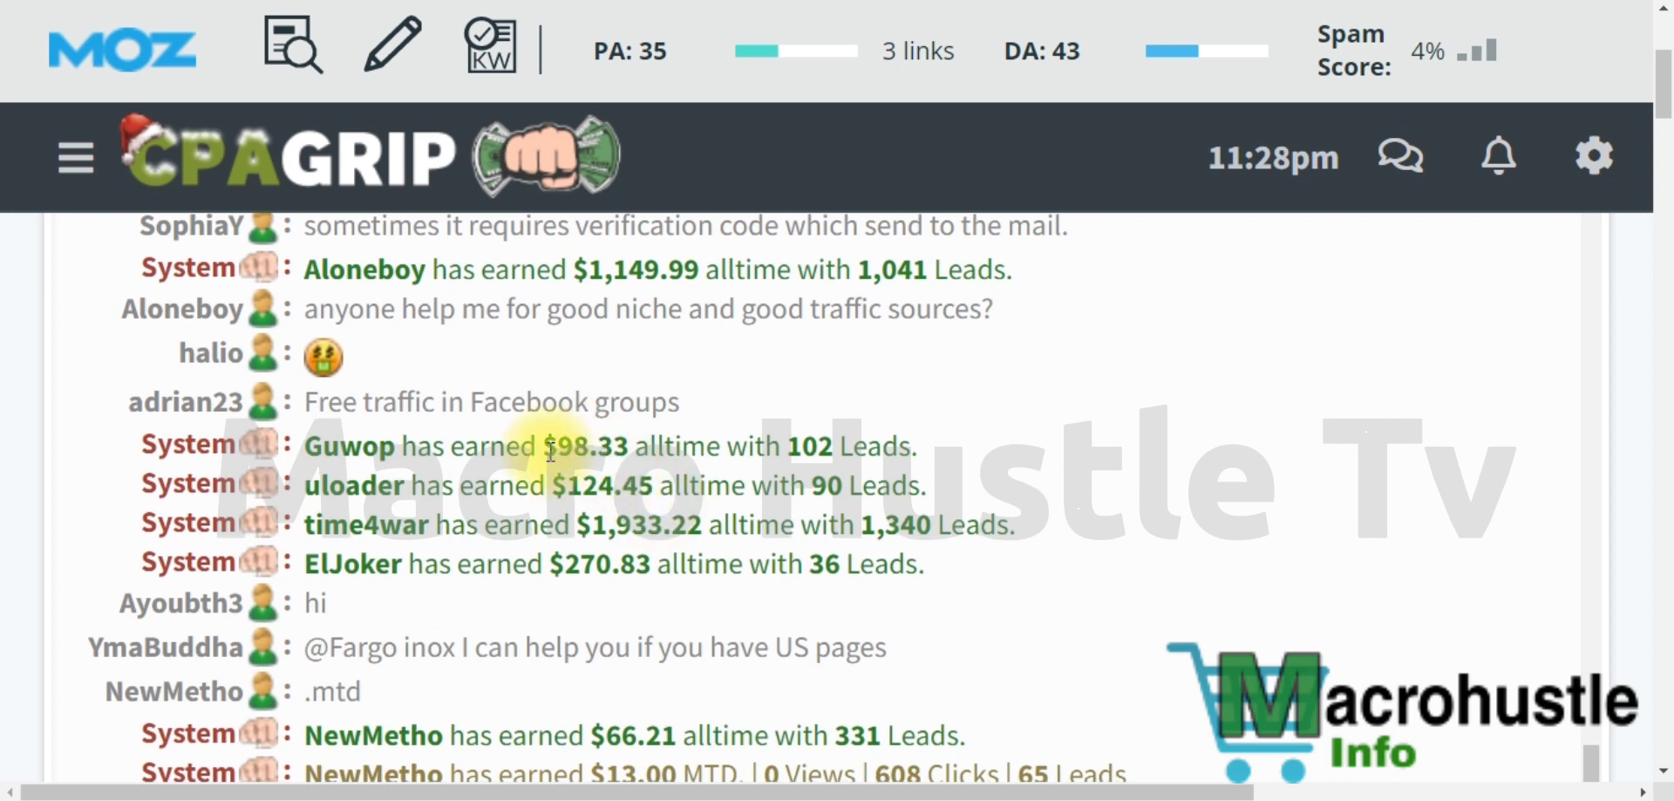
pyautogui.scroll(-9, 768, 606)
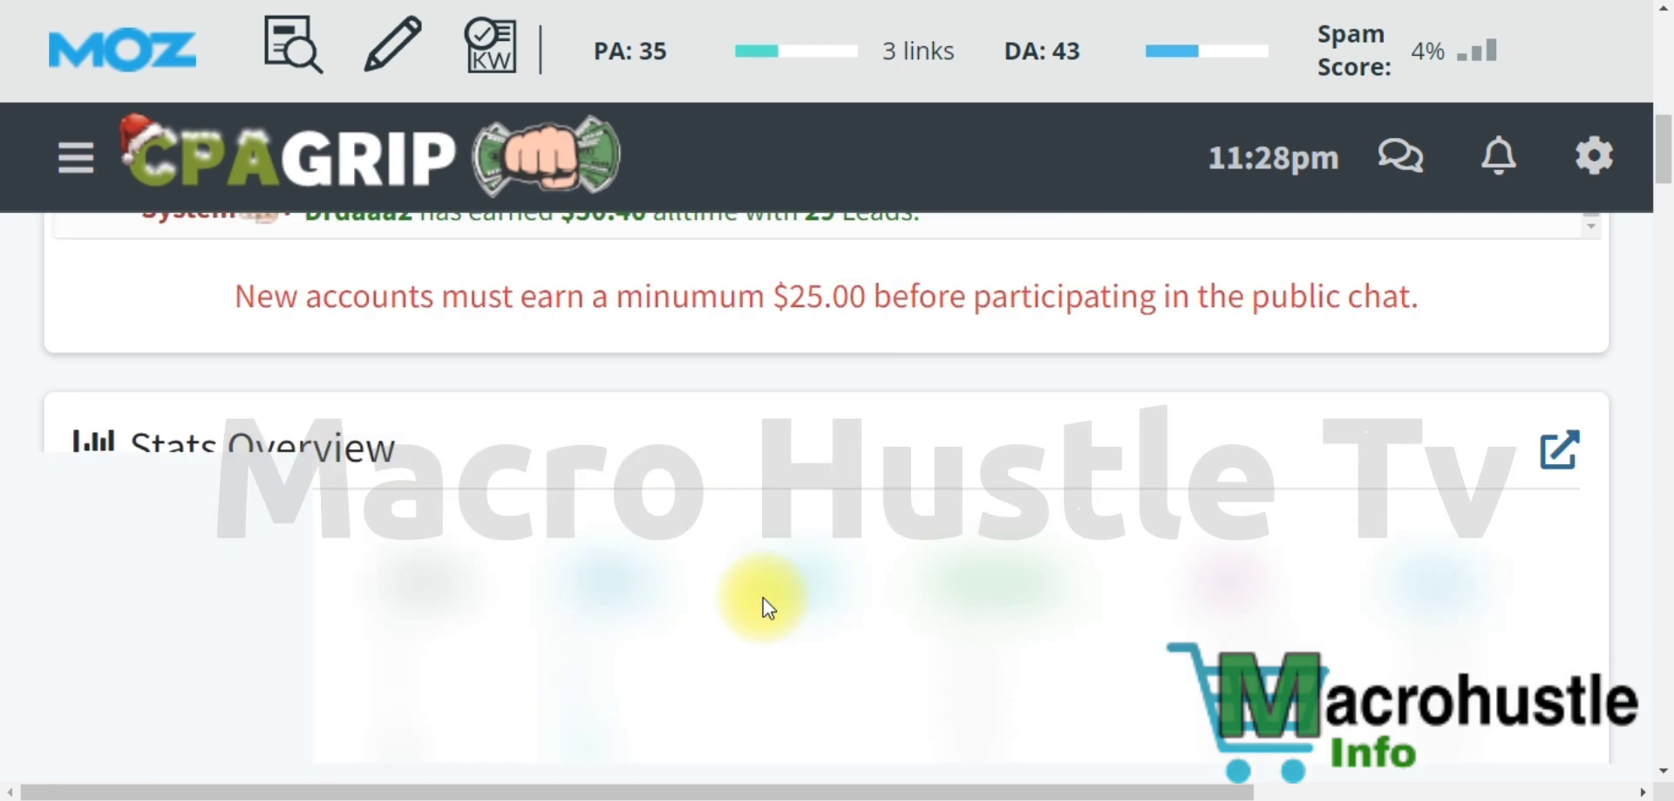
pyautogui.scroll(12, 768, 606)
pyautogui.scroll(-6, 768, 608)
pyautogui.scroll(5, 766, 607)
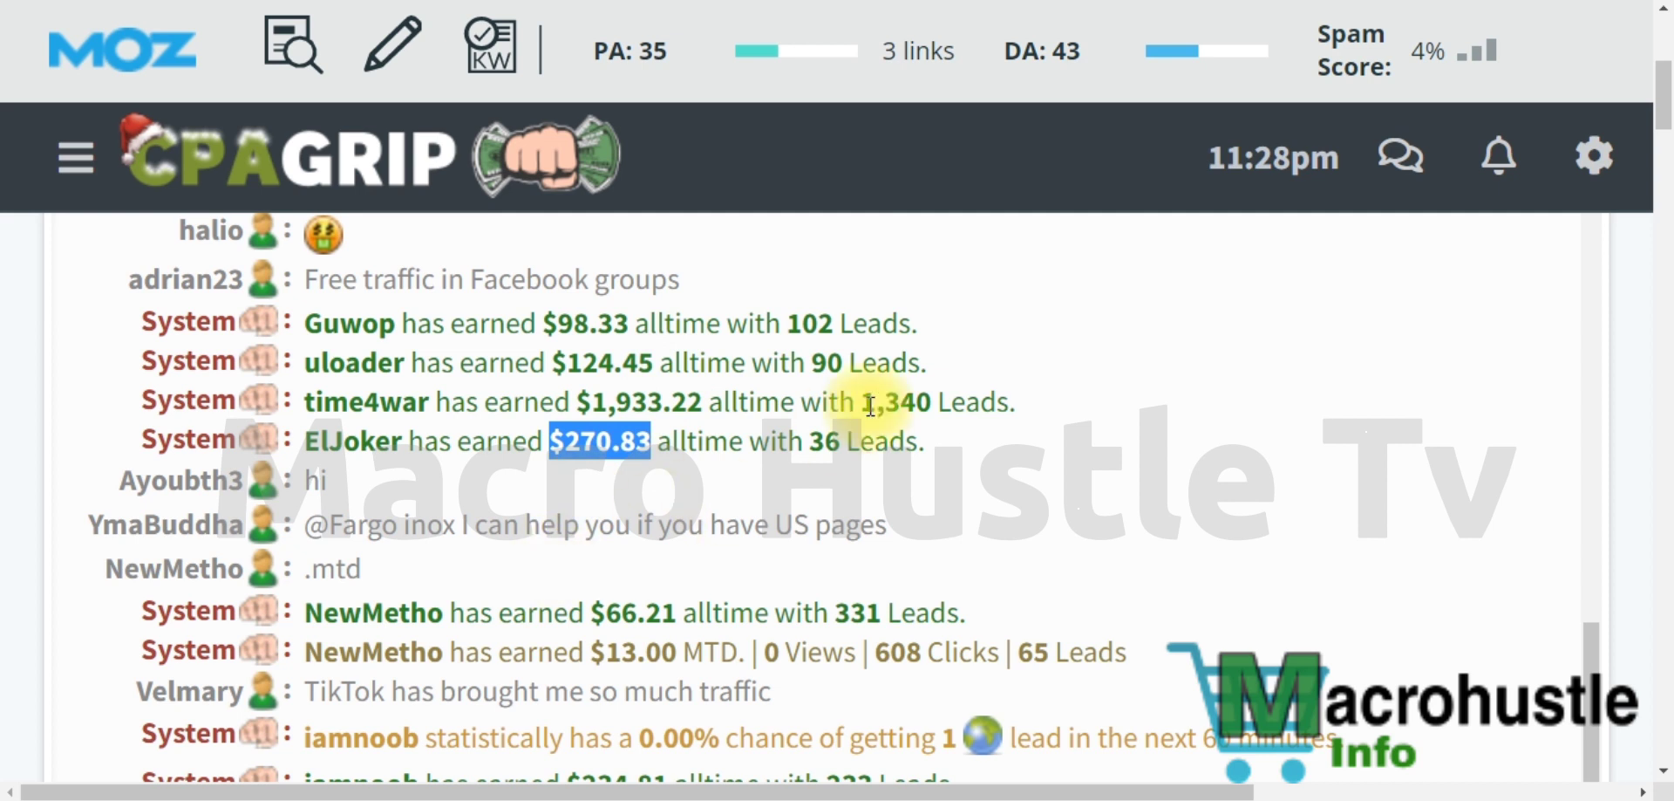
pyautogui.scroll(-4, 870, 406)
pyautogui.scroll(5, 867, 404)
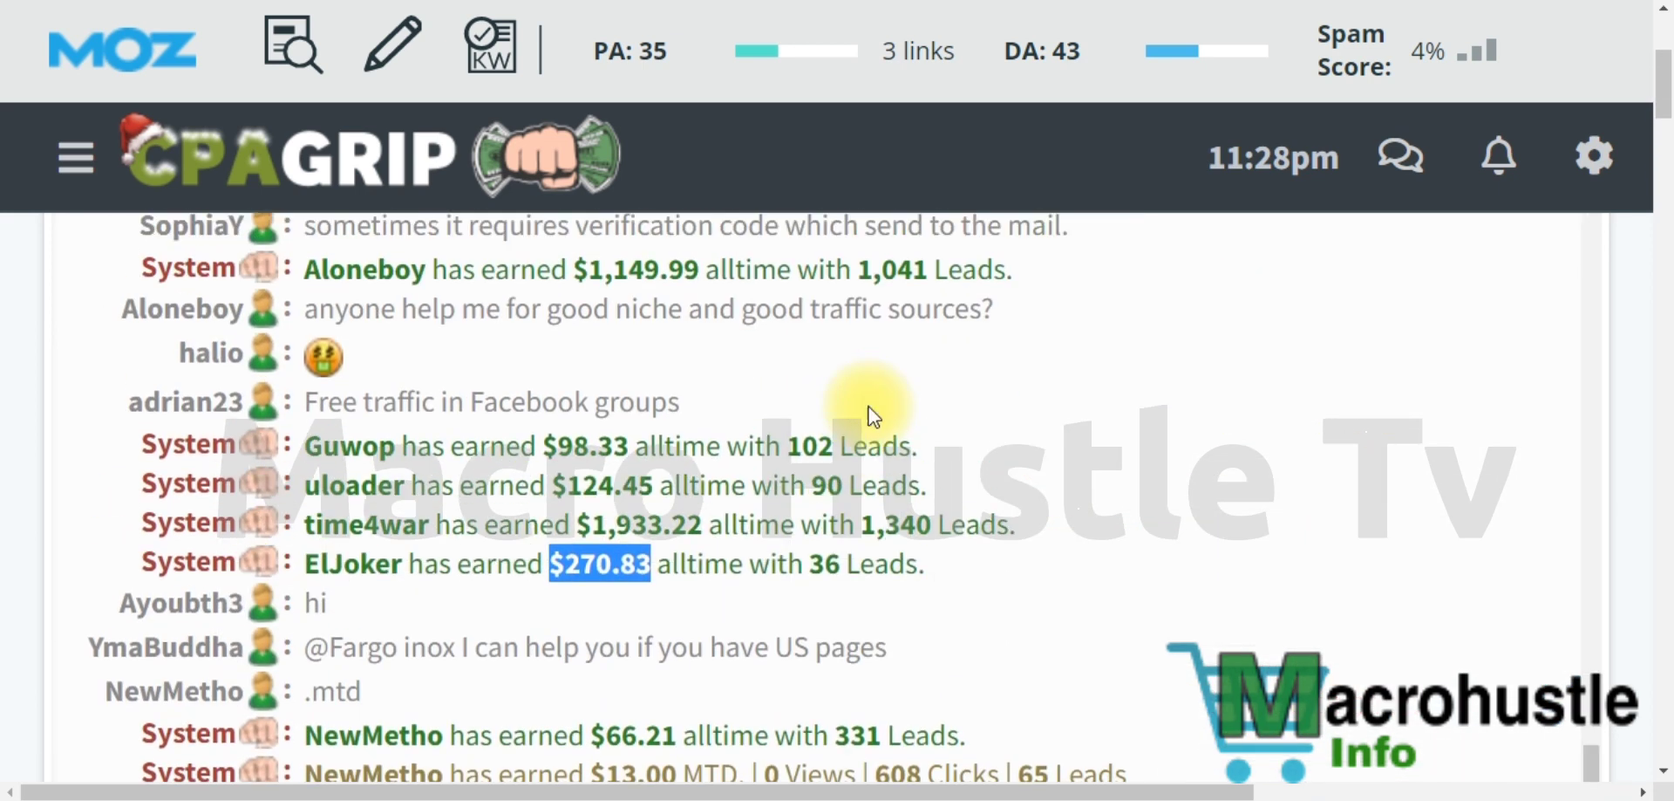
# - Examine the payouts of the recently added offers and the other offers listed on the CPAGrip dashboard
pyautogui.scroll(-15, 871, 405)
pyautogui.scroll(4, 872, 417)
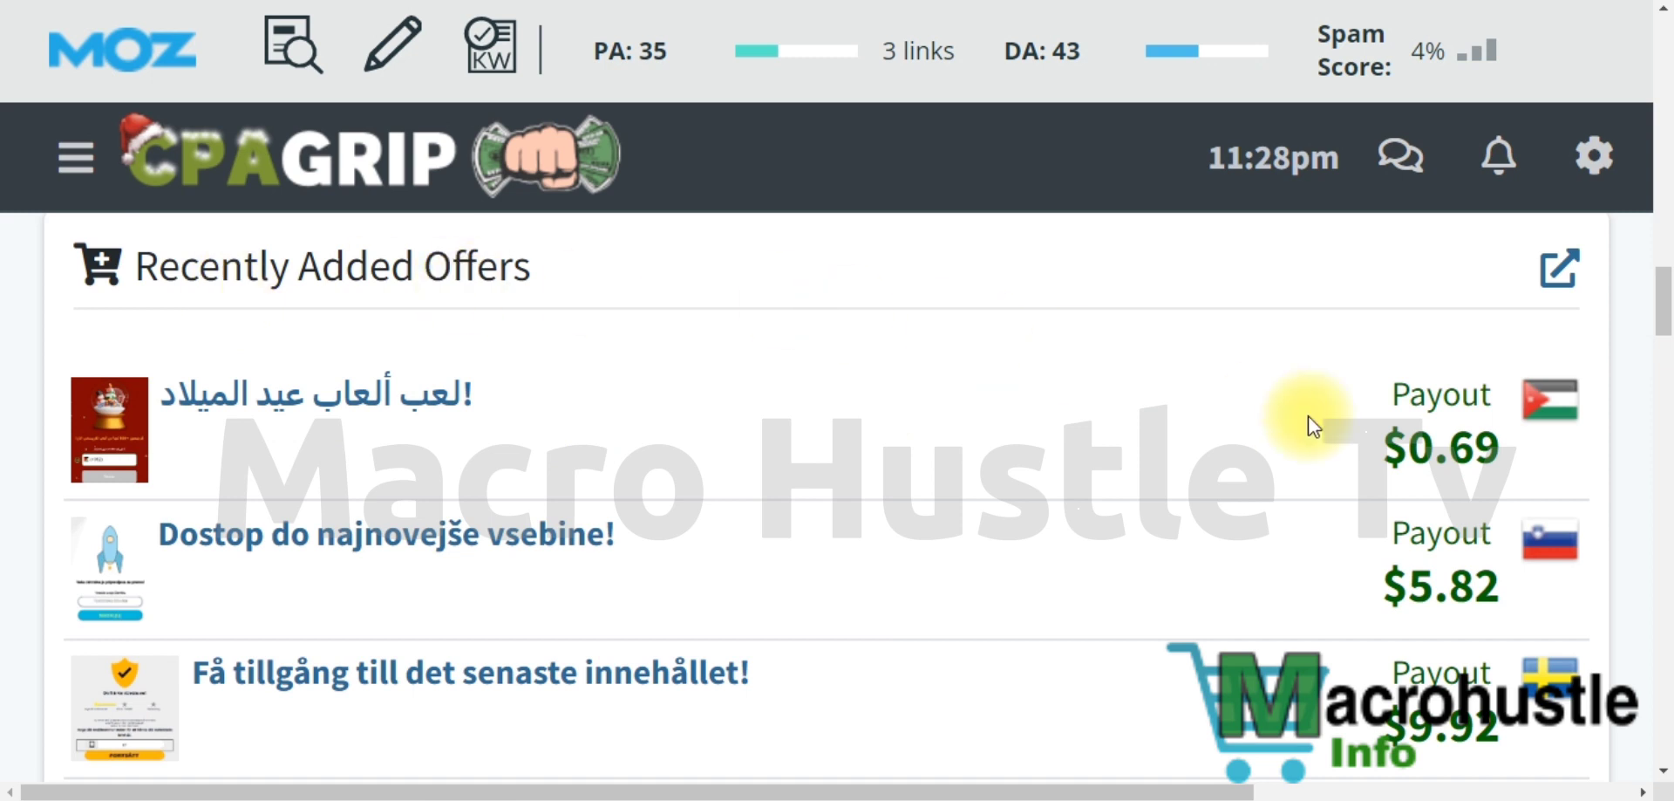
pyautogui.scroll(-15, 953, 468)
pyautogui.scroll(3, 362, 362)
pyautogui.scroll(-14, 1278, 325)
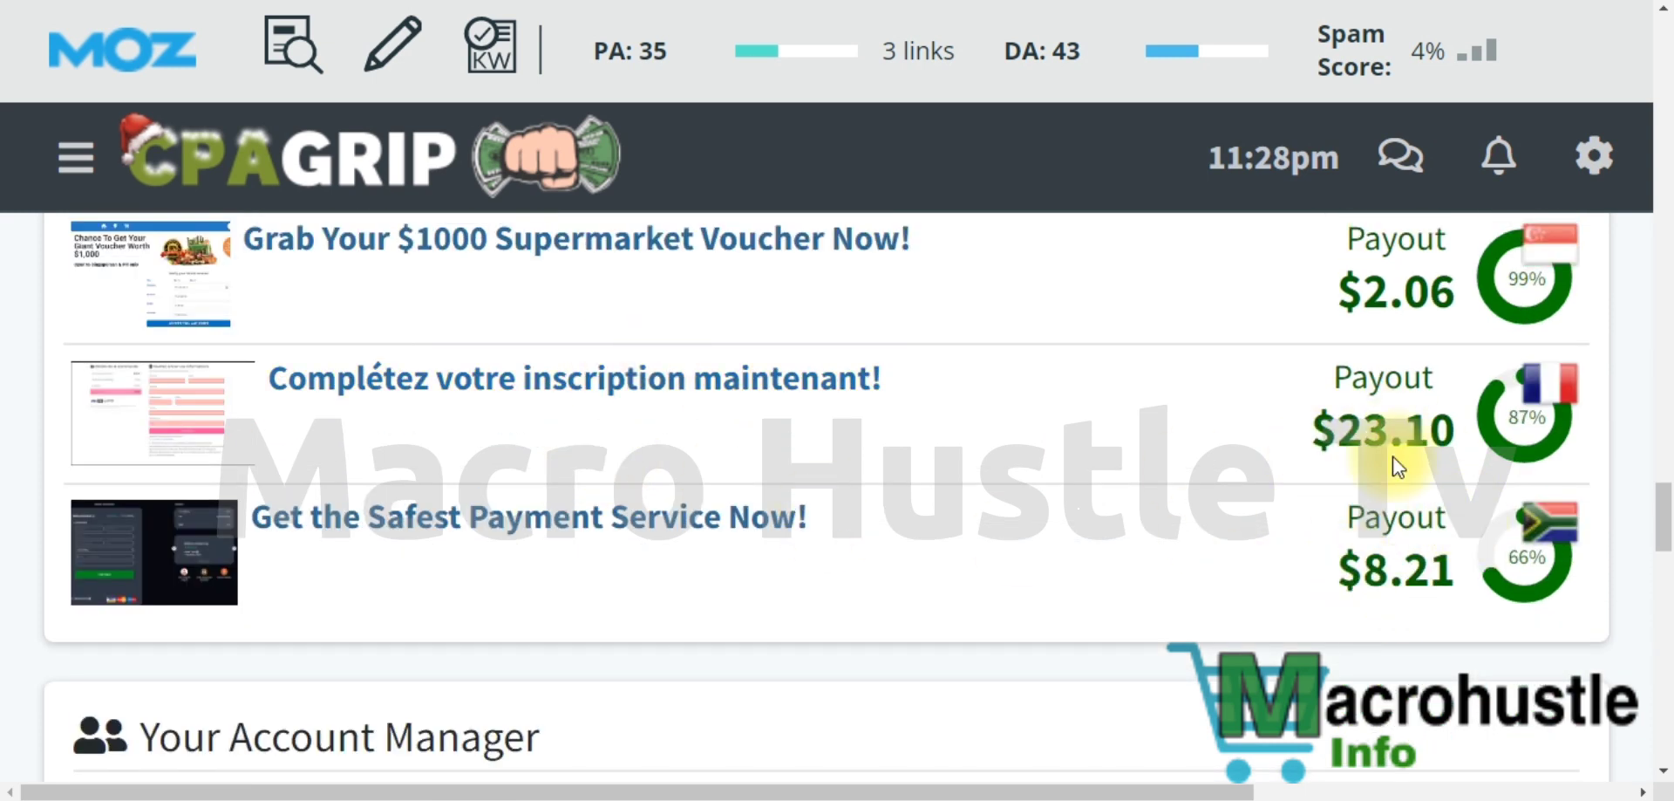
pyautogui.scroll(3, 1361, 546)
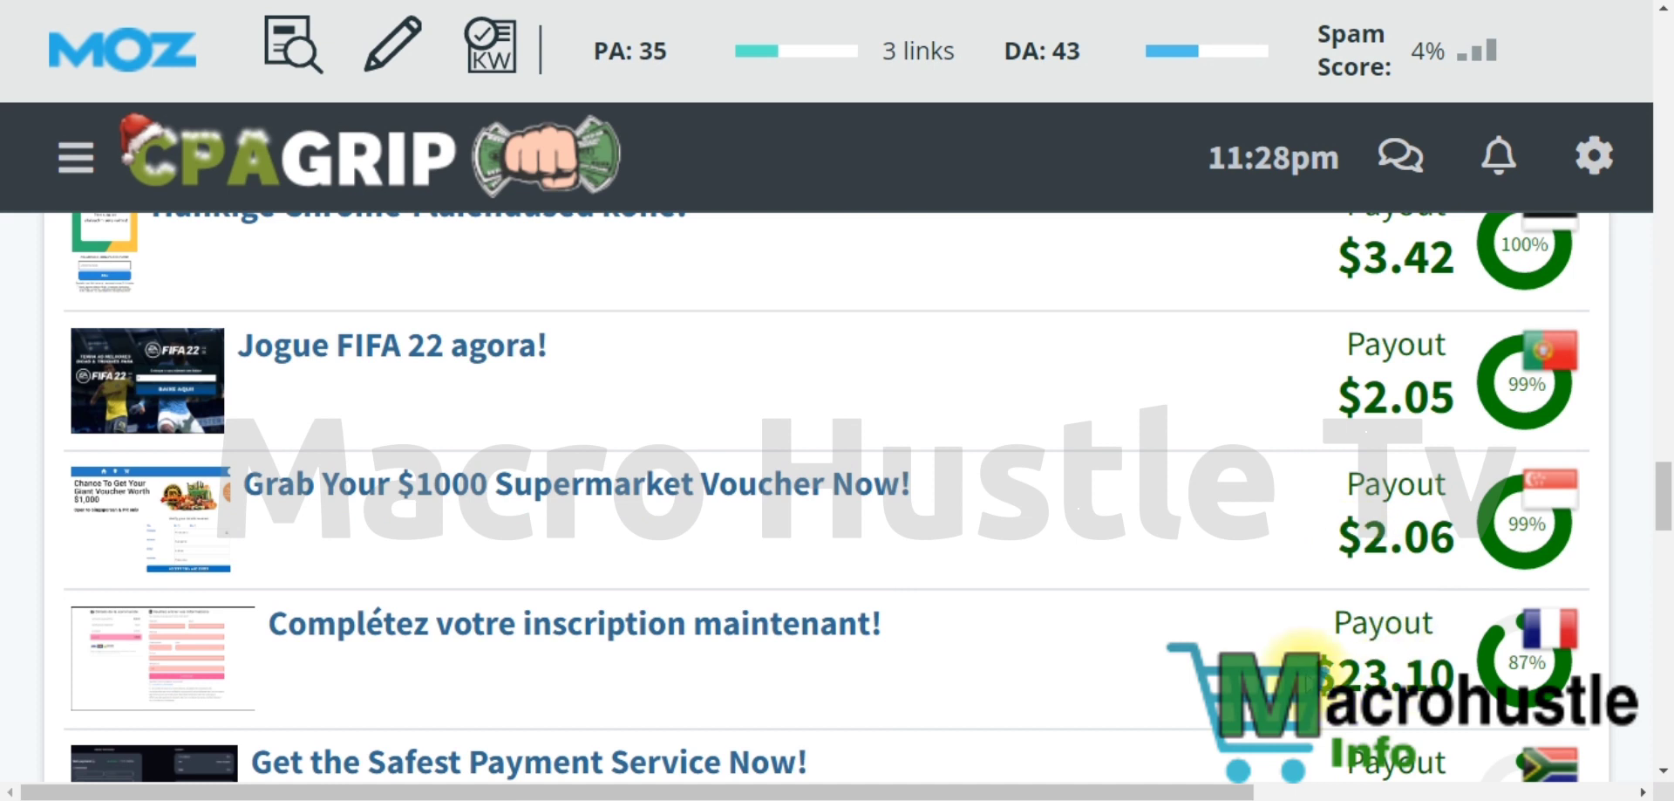
pyautogui.scroll(4, 1401, 568)
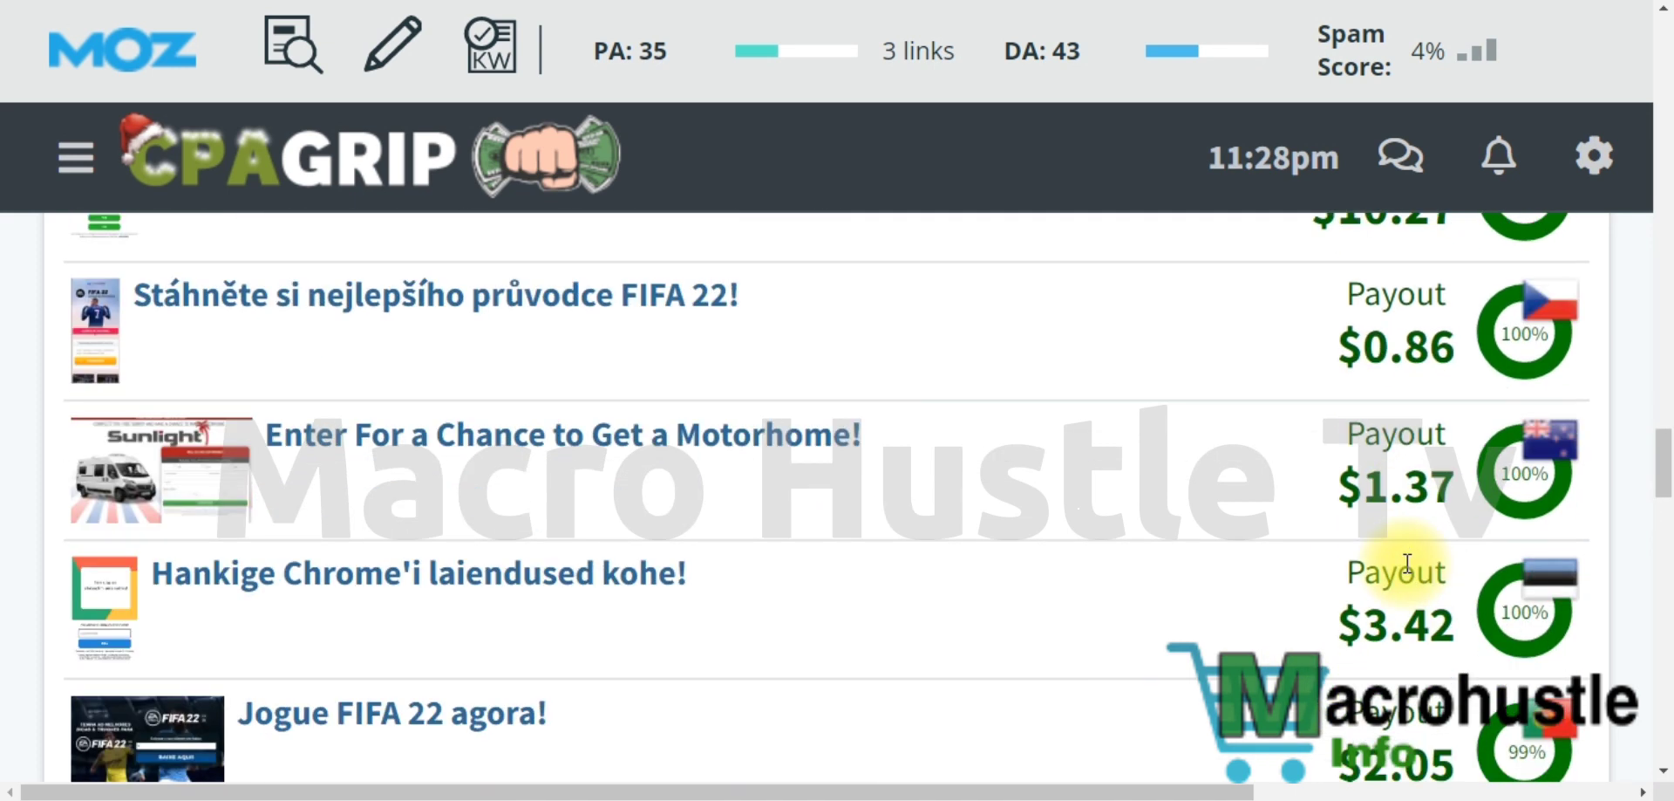
pyautogui.scroll(-4, 1407, 563)
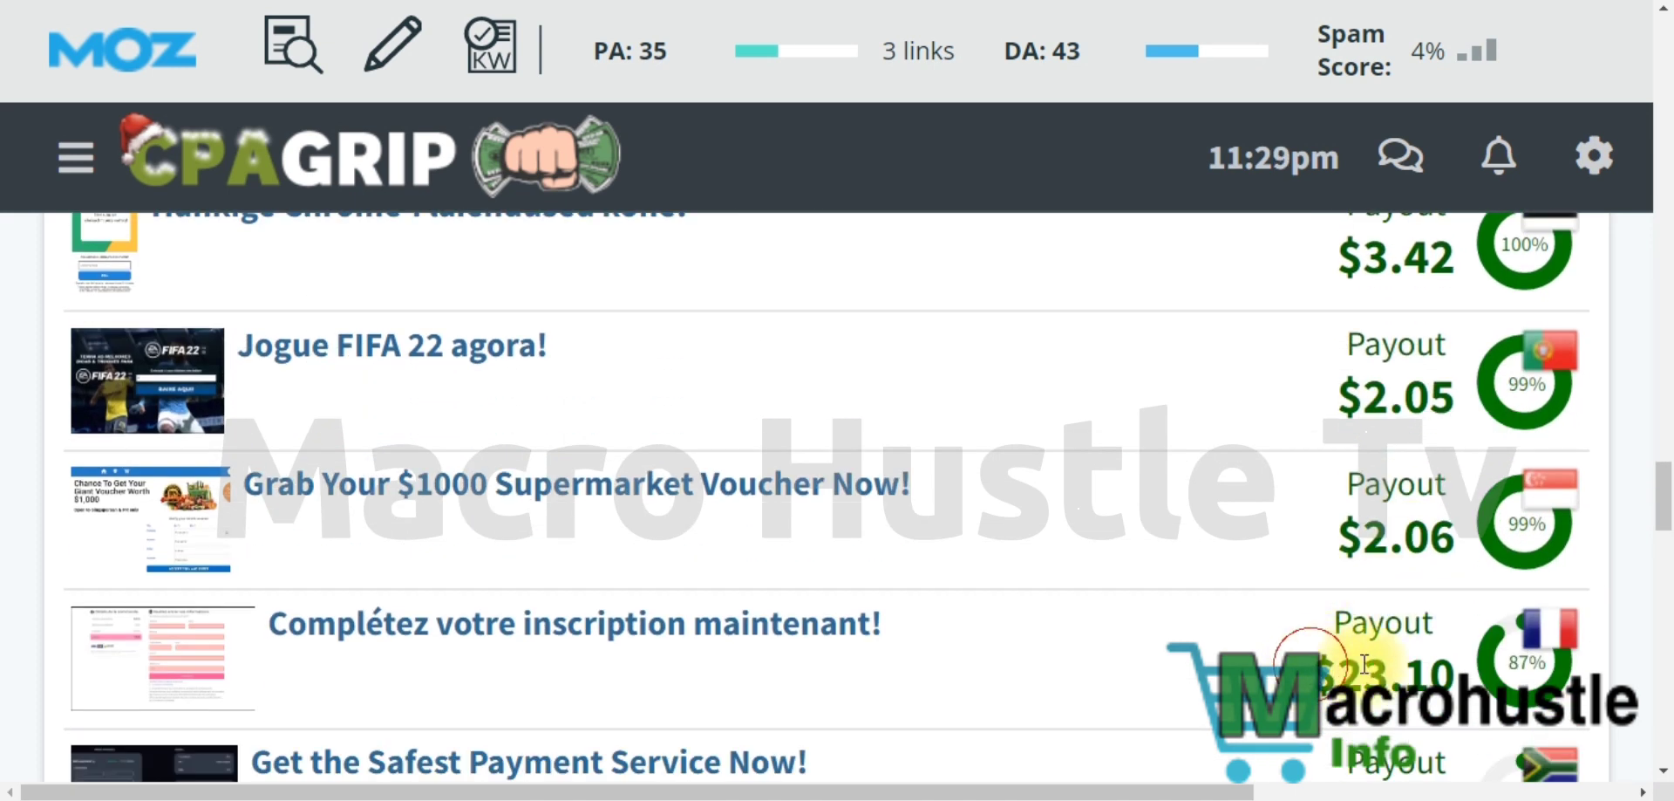
pyautogui.scroll(15, 1335, 452)
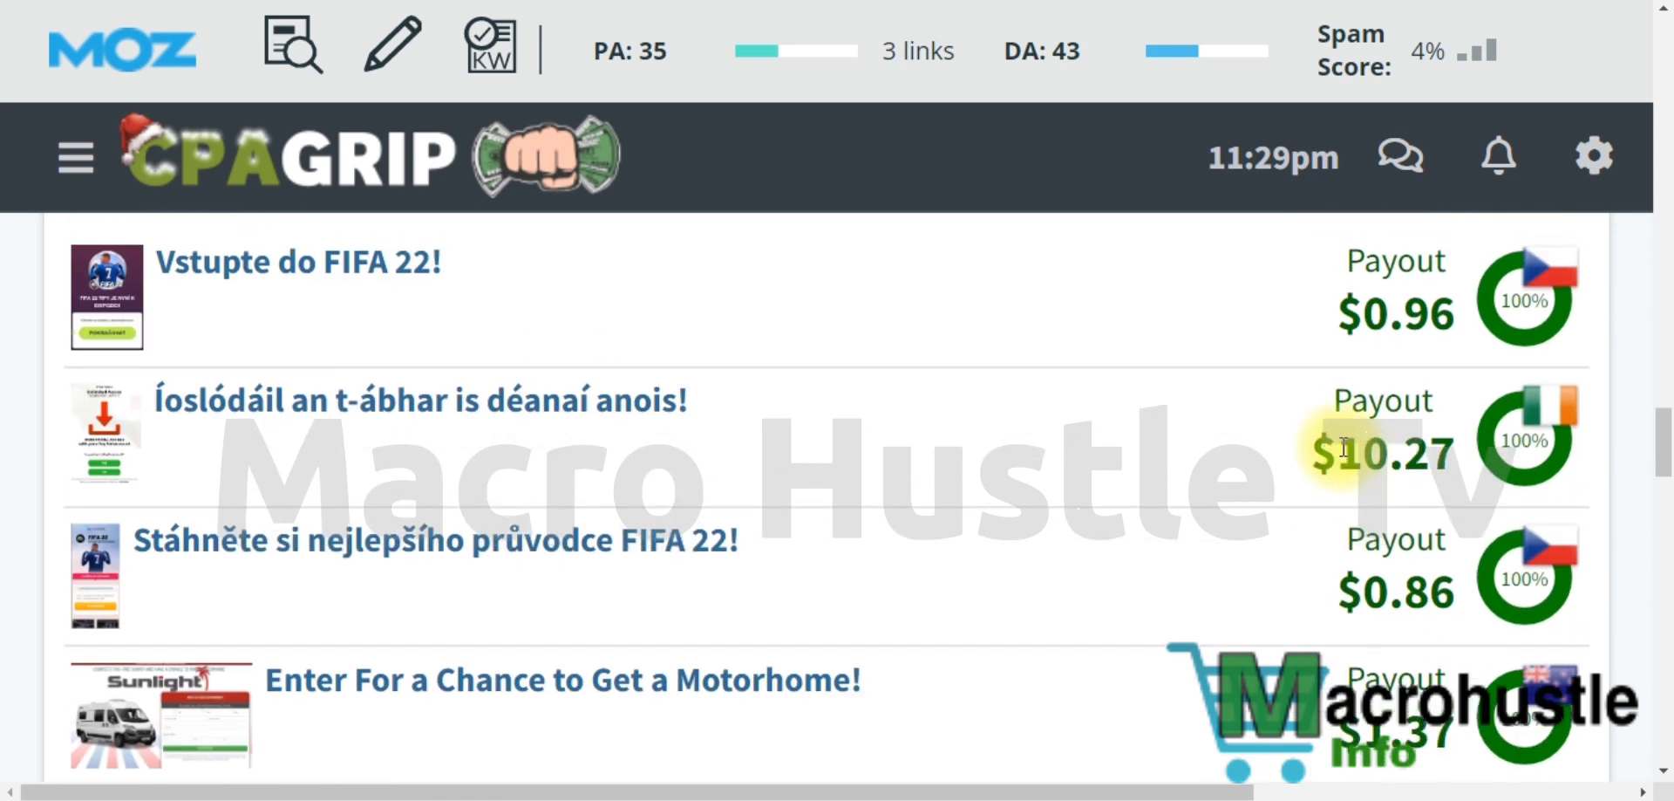
pyautogui.scroll(6, 1347, 456)
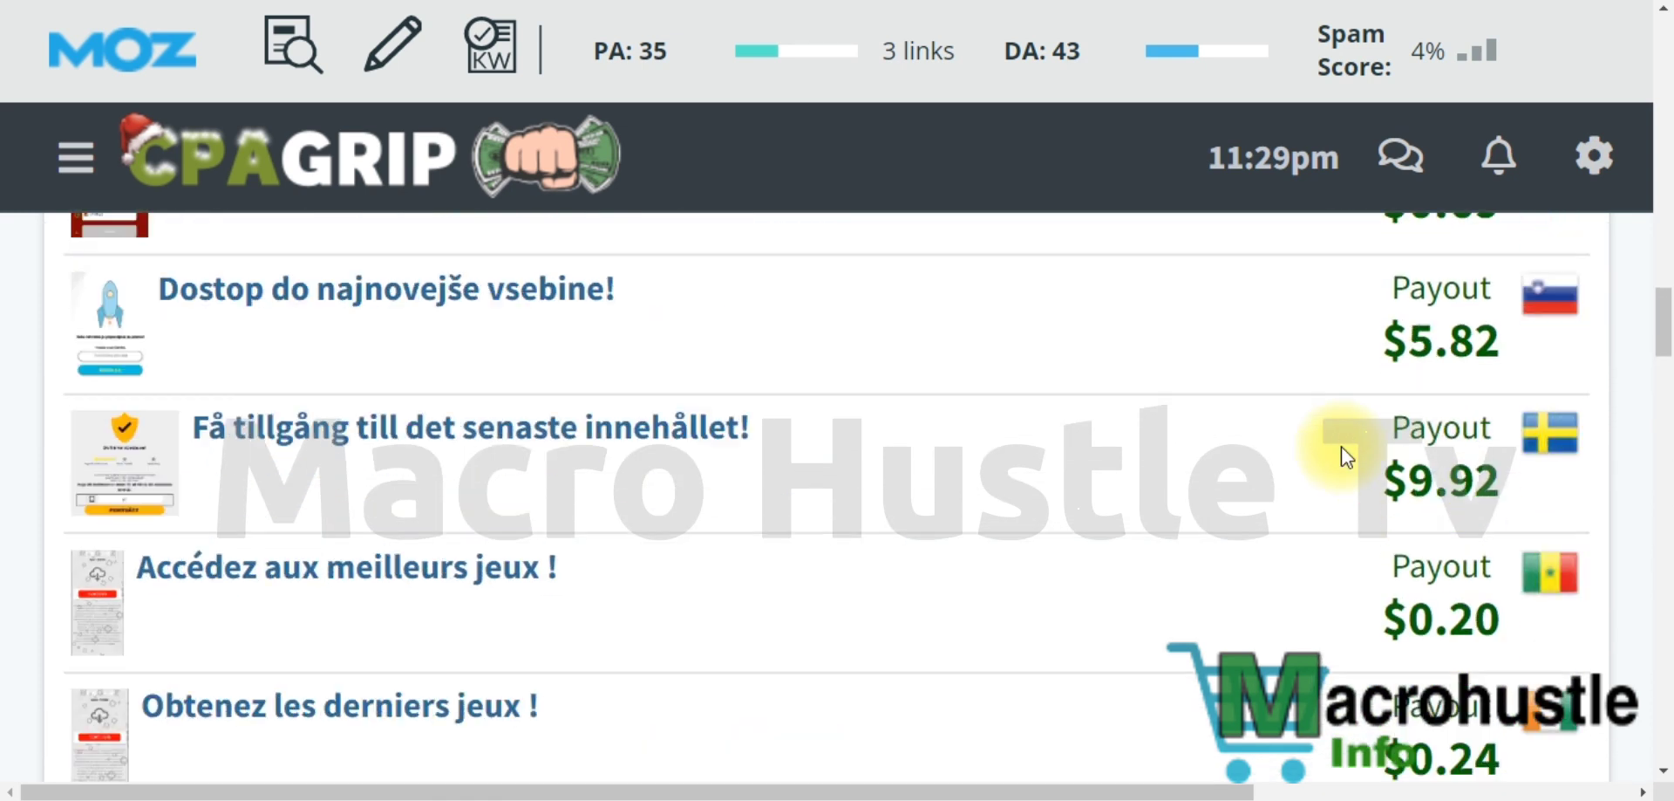
pyautogui.moveTo(1374, 501); pyautogui.dragTo(1410, 482)
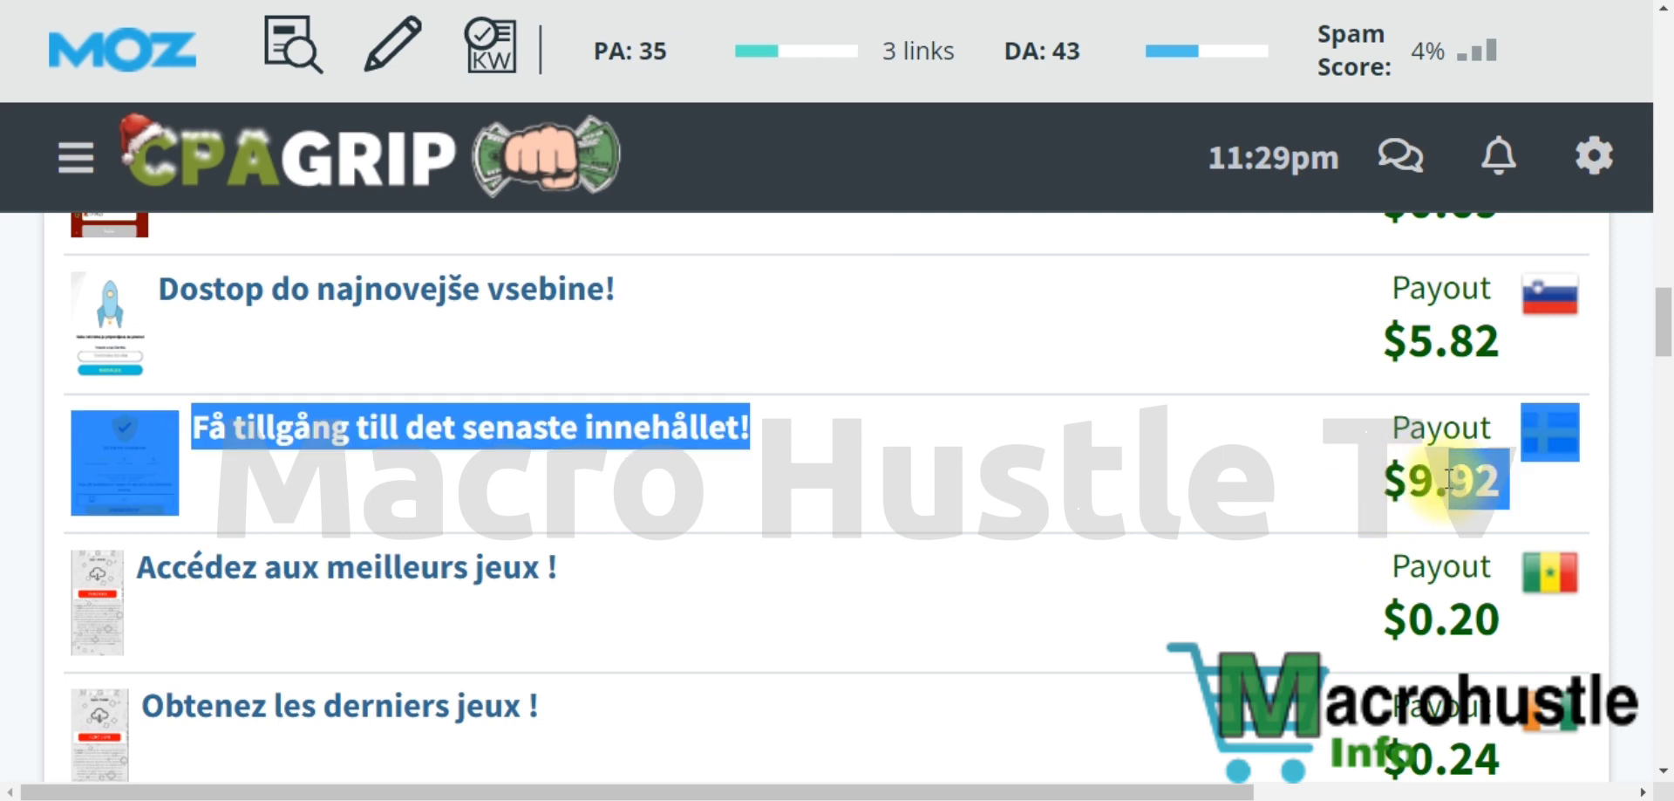
pyautogui.moveTo(1396, 342); pyautogui.dragTo(1519, 353)
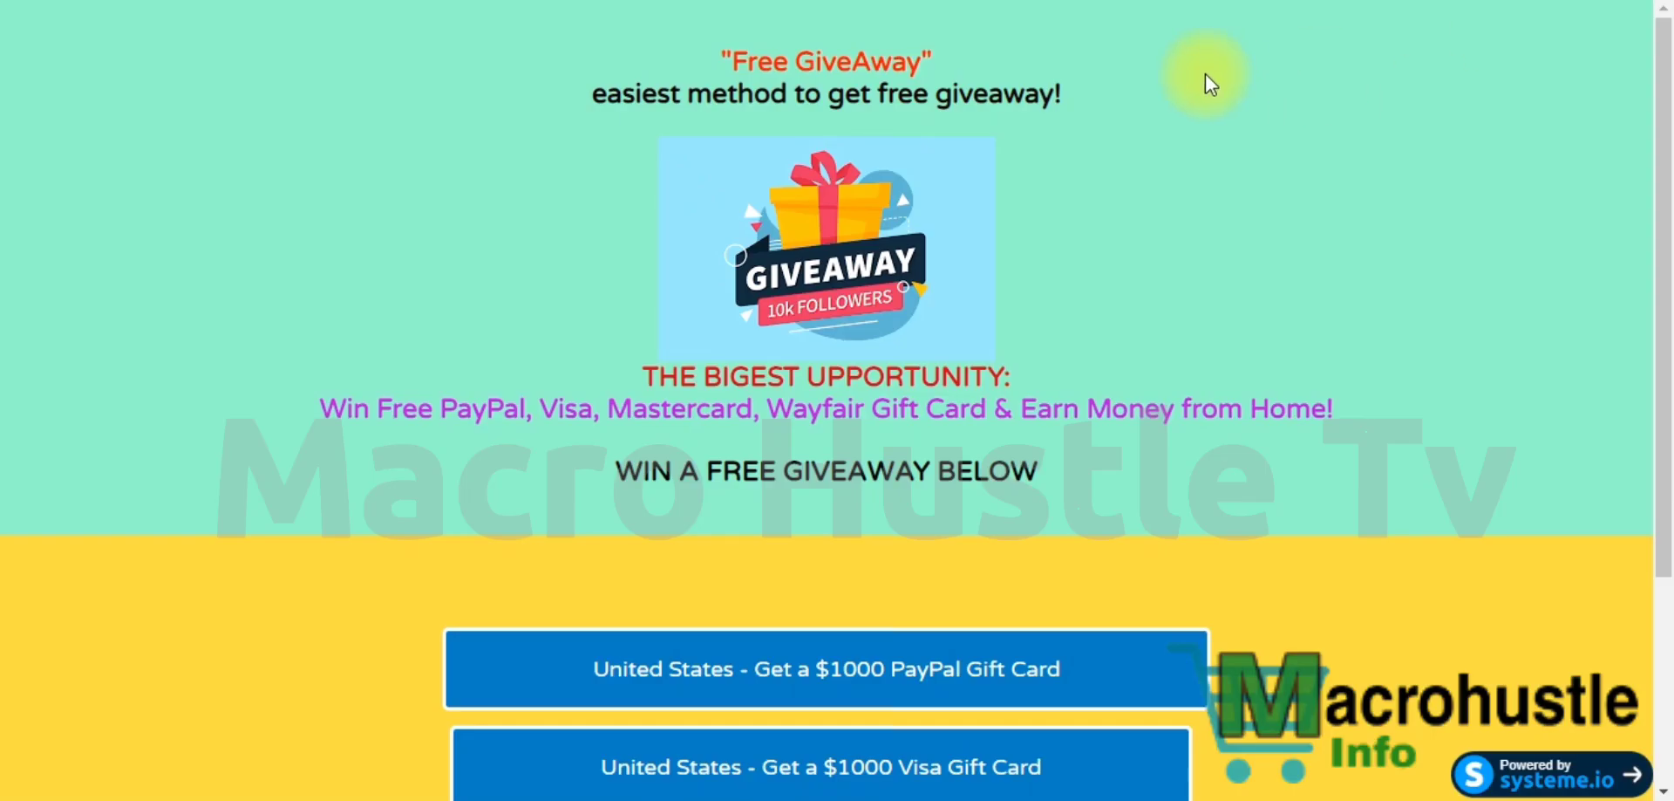
# - Review the "Free GiveAway" landing page and its United States gift card offer links
pyautogui.scroll(-3, 1102, 224)
pyautogui.scroll(3, 1073, 396)
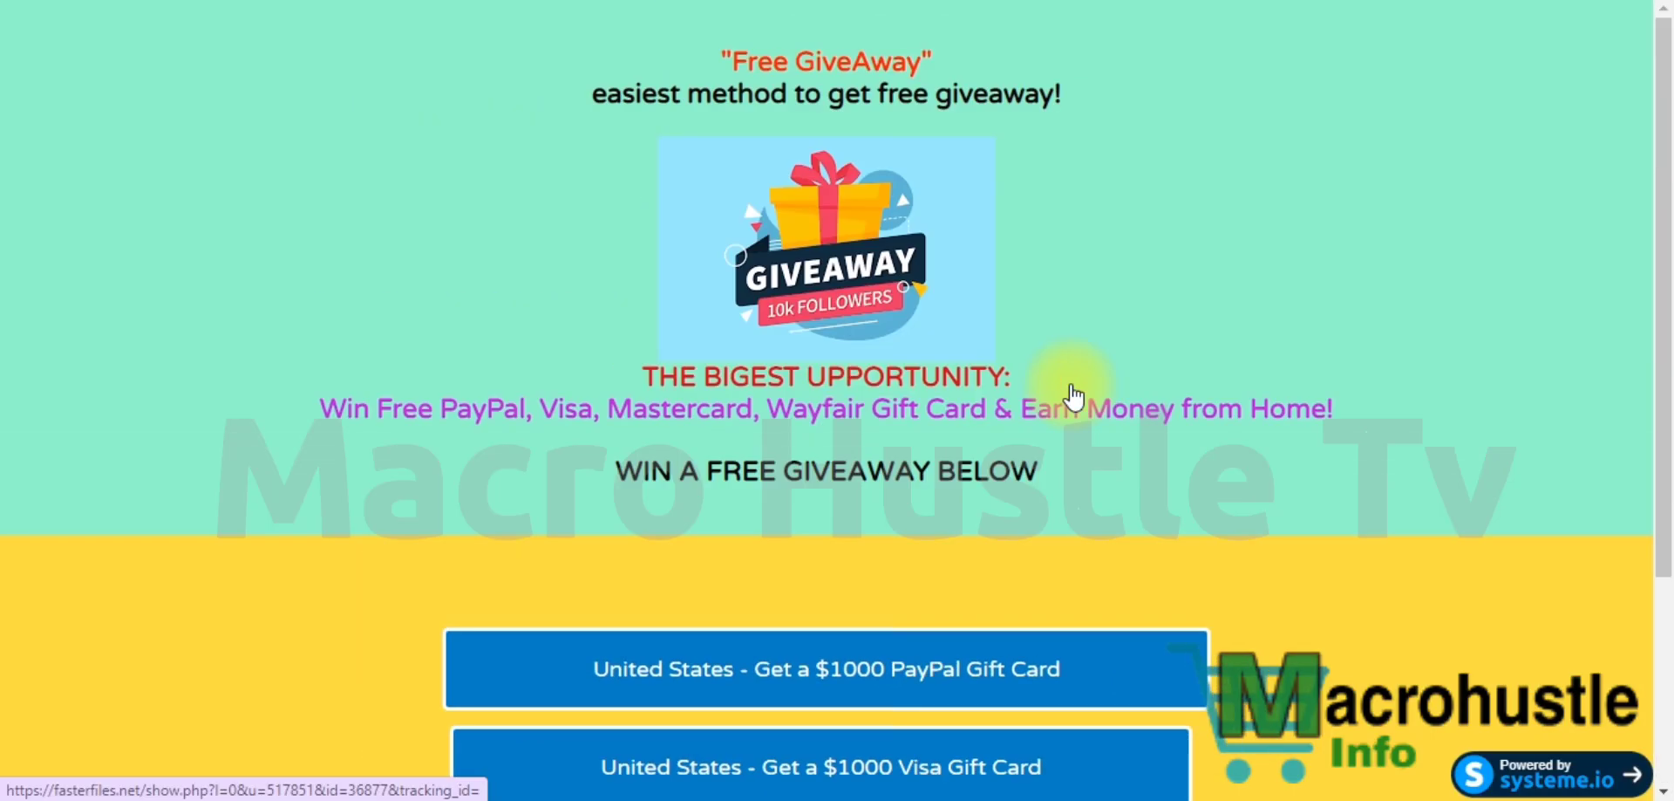
pyautogui.scroll(-2, 1057, 467)
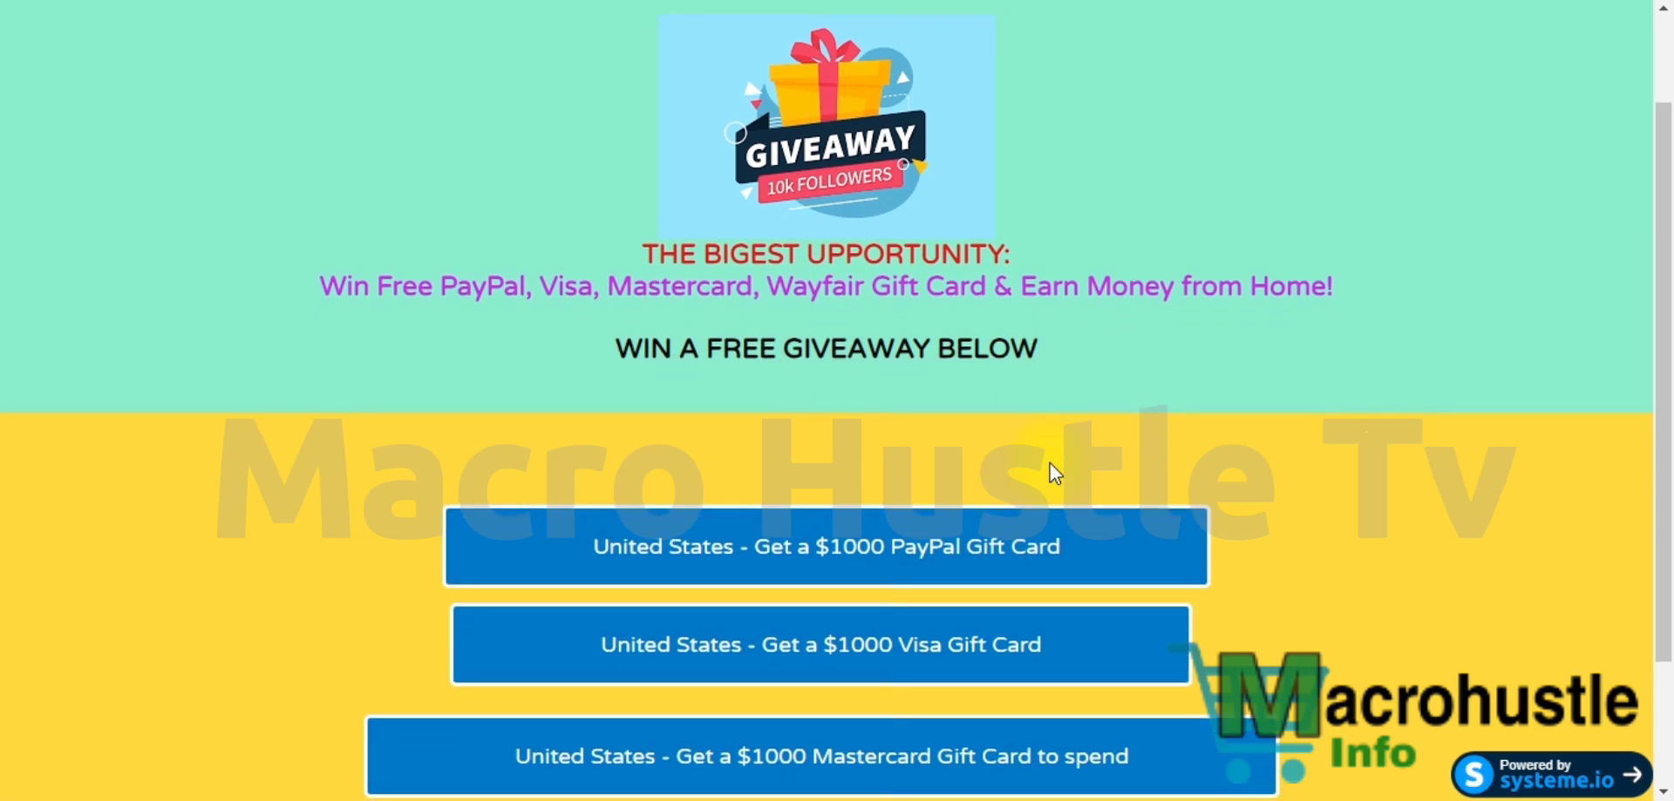
pyautogui.scroll(2, 1055, 473)
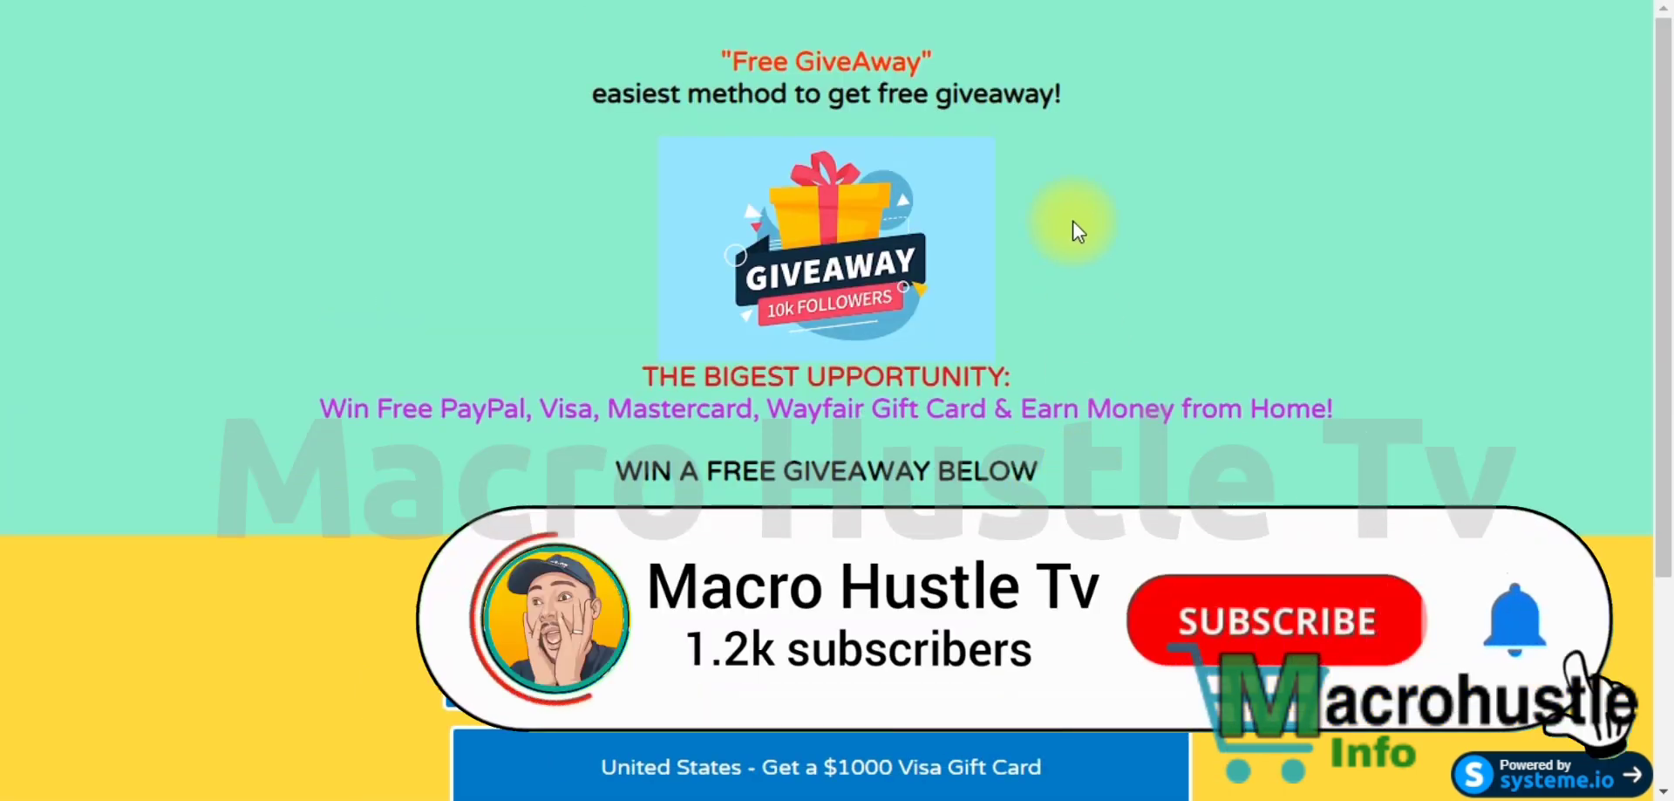
pyautogui.scroll(-5, 1078, 260)
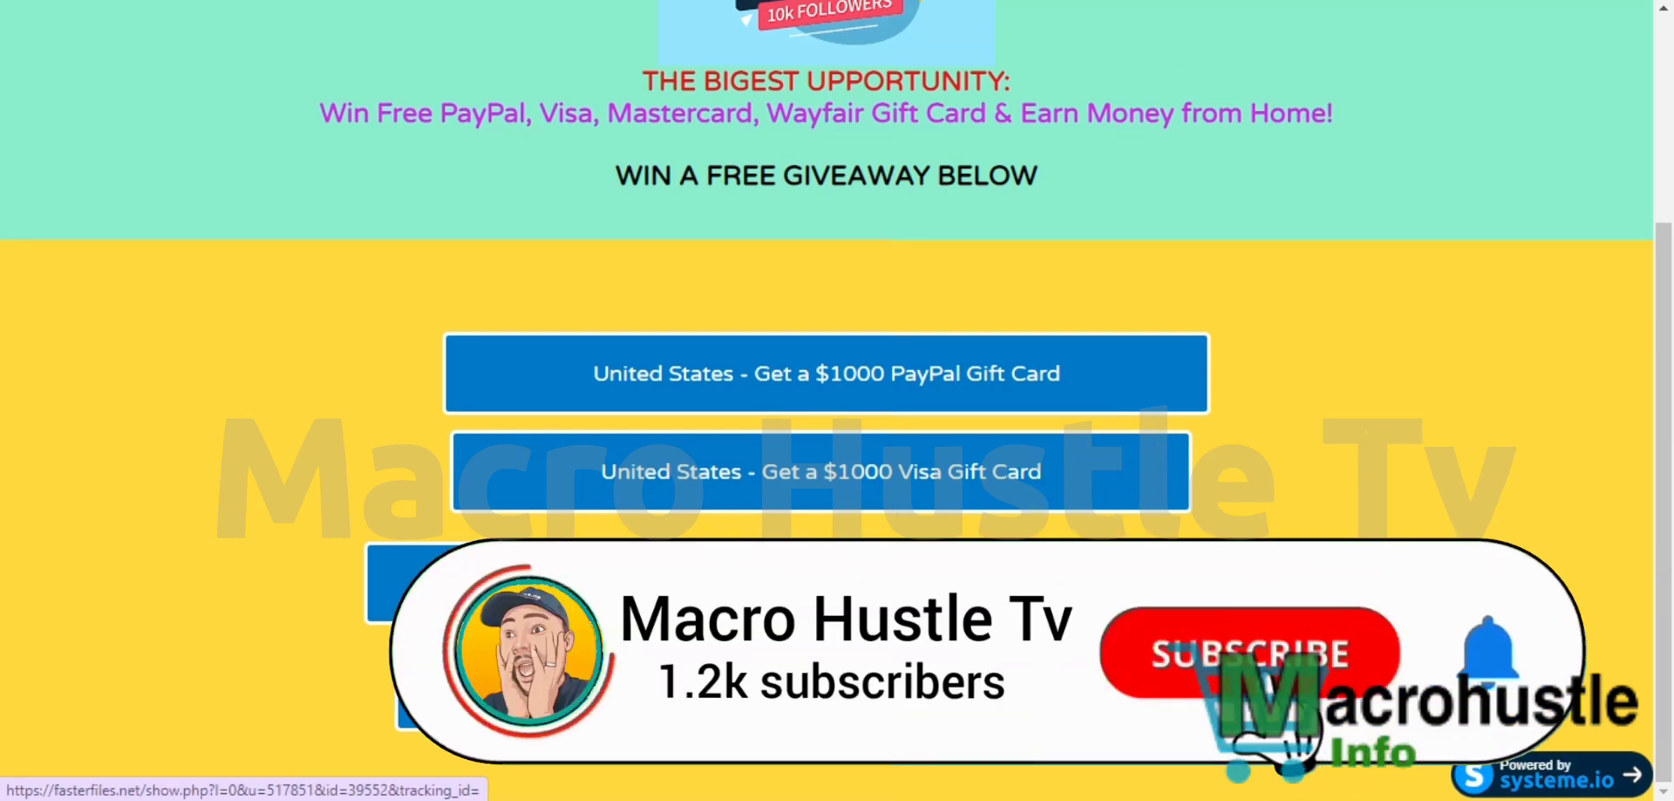
pyautogui.scroll(3, 828, 401)
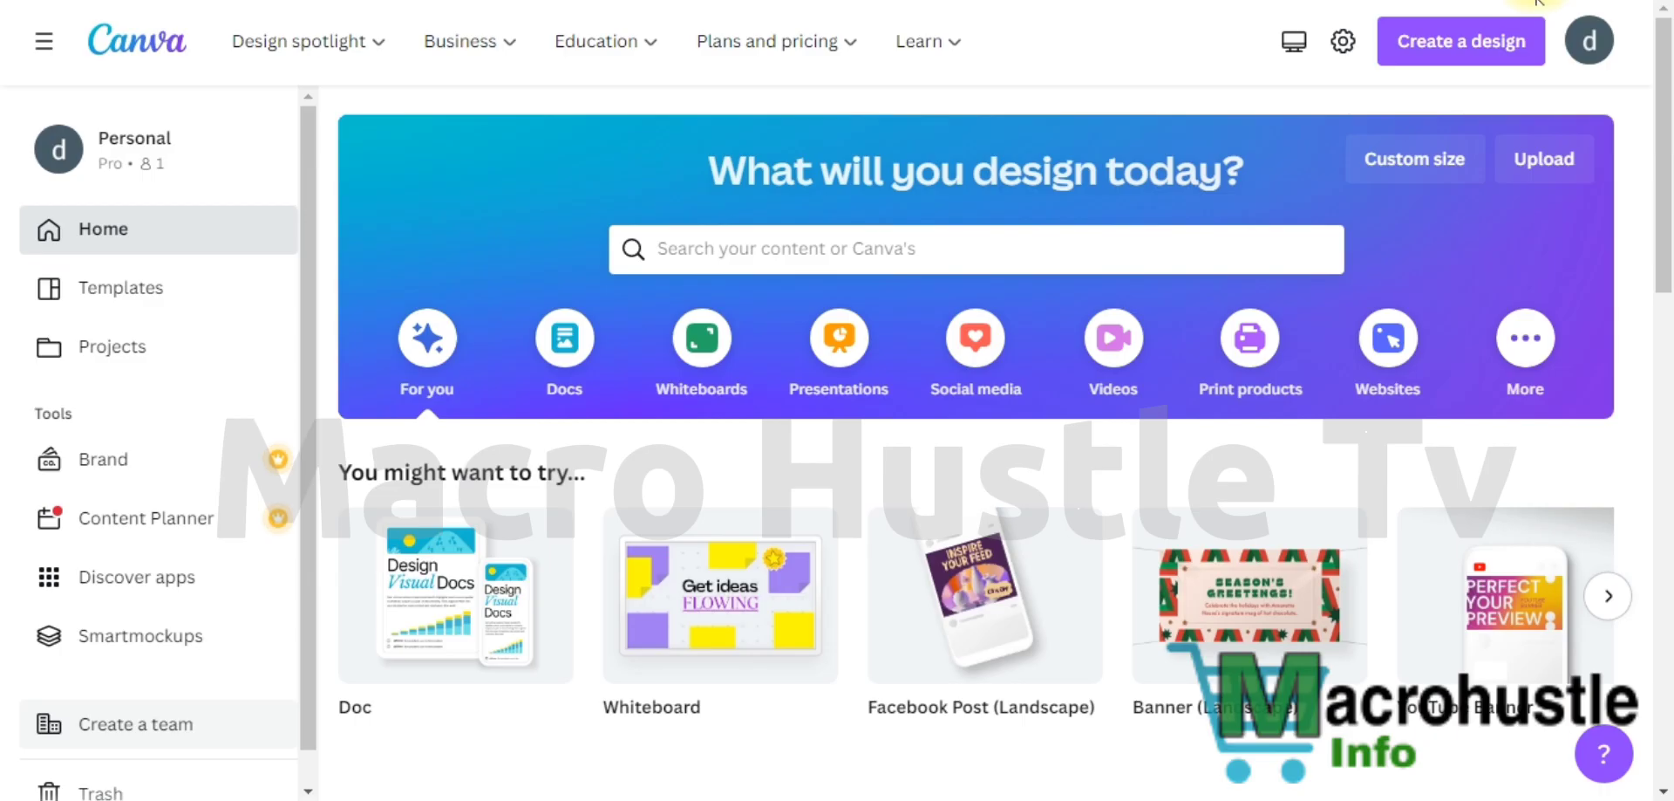
# - Search Canva's design types for "pinterest" and create a Pinterest Pin design sized 1000 × 1500 px
pyautogui.click(1454, 56)
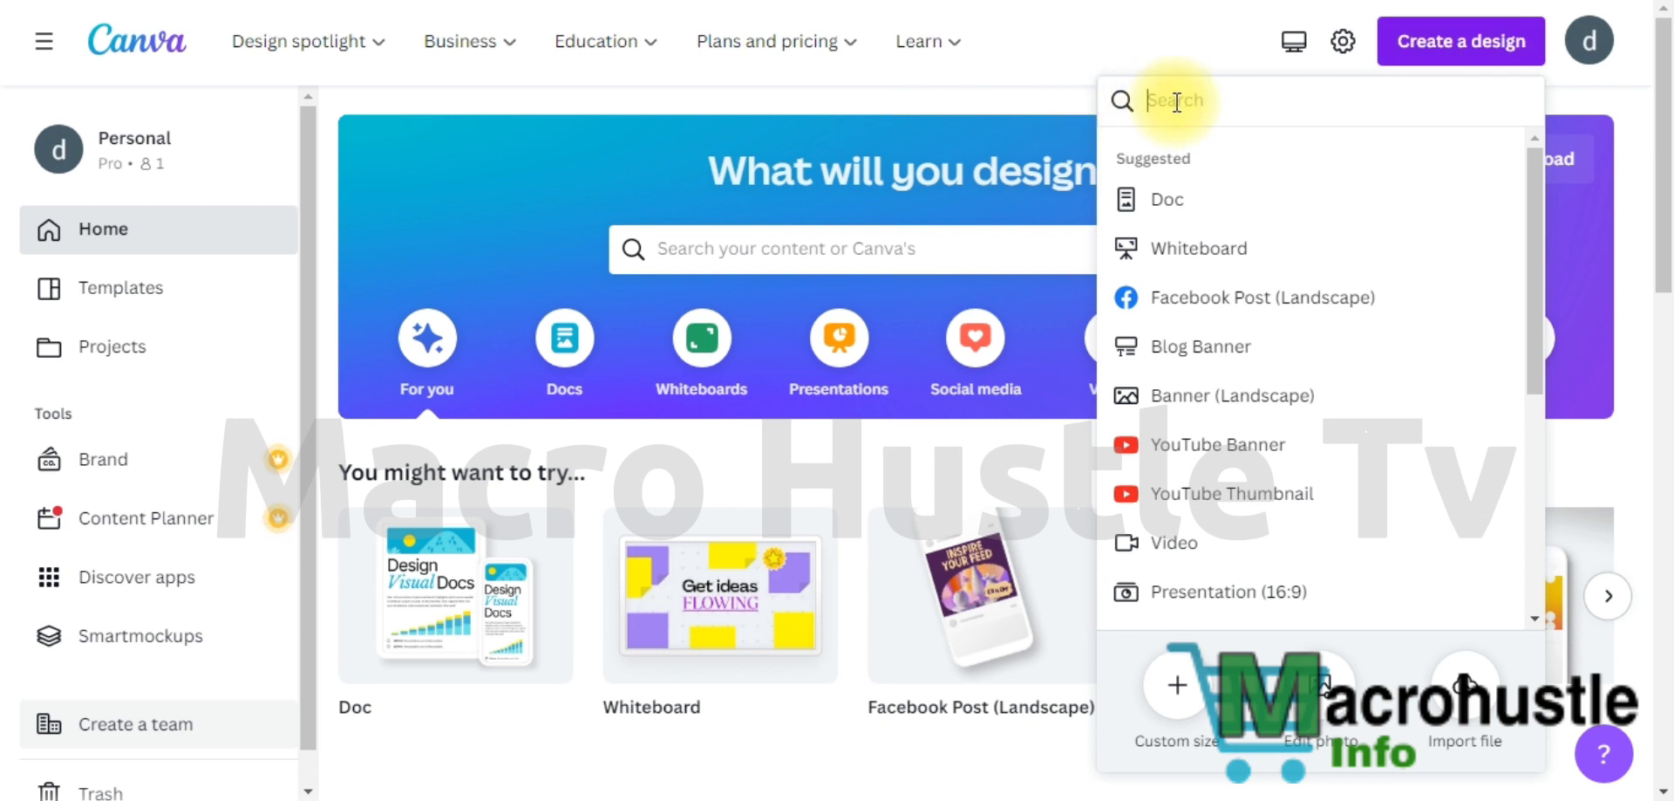
pyautogui.write('pin')
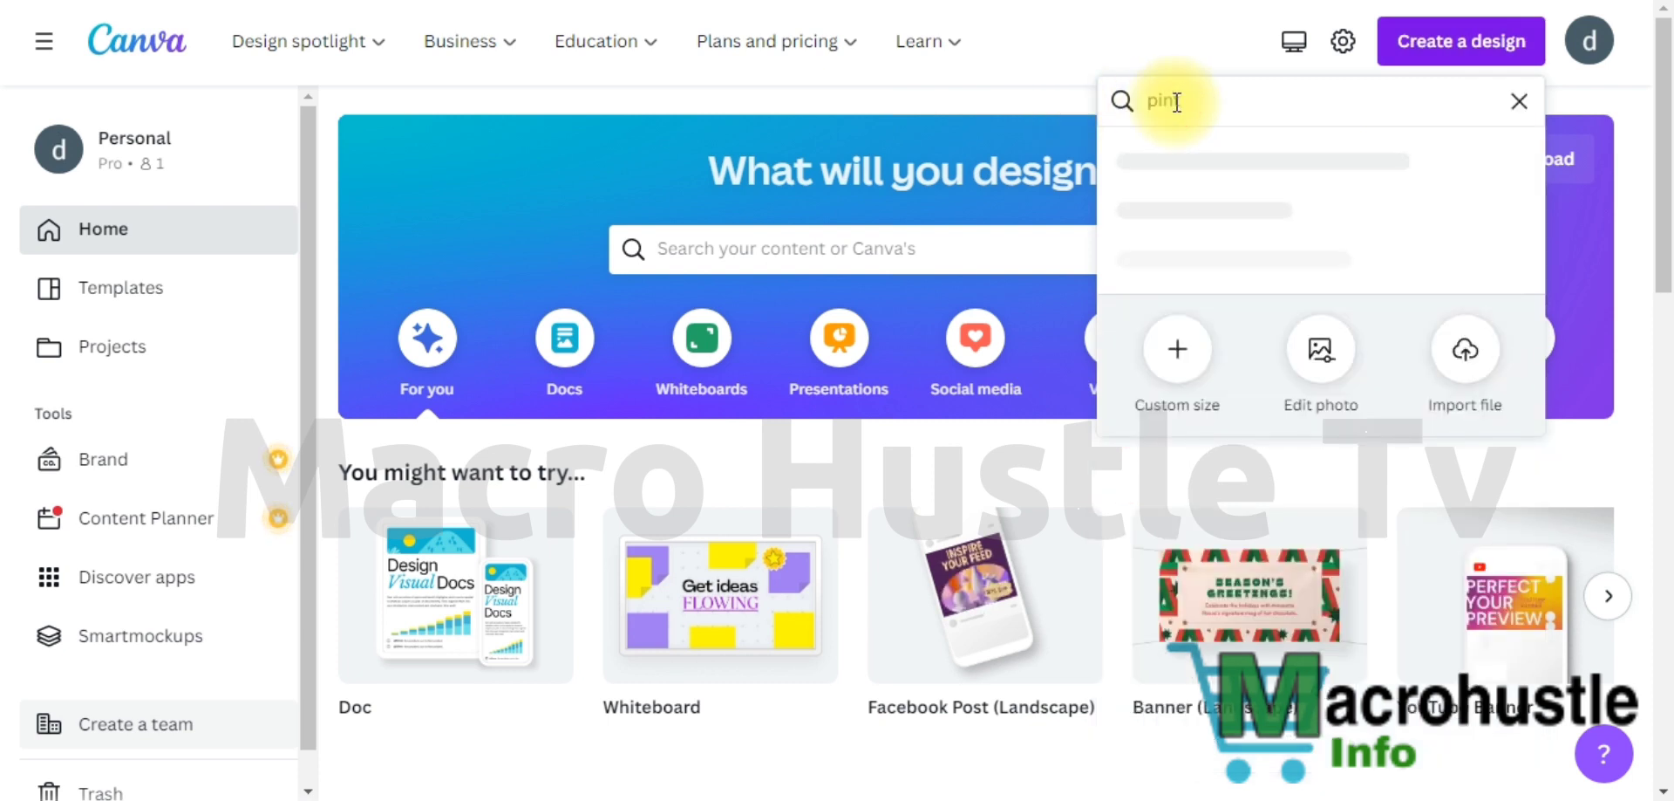
pyautogui.write('tere')
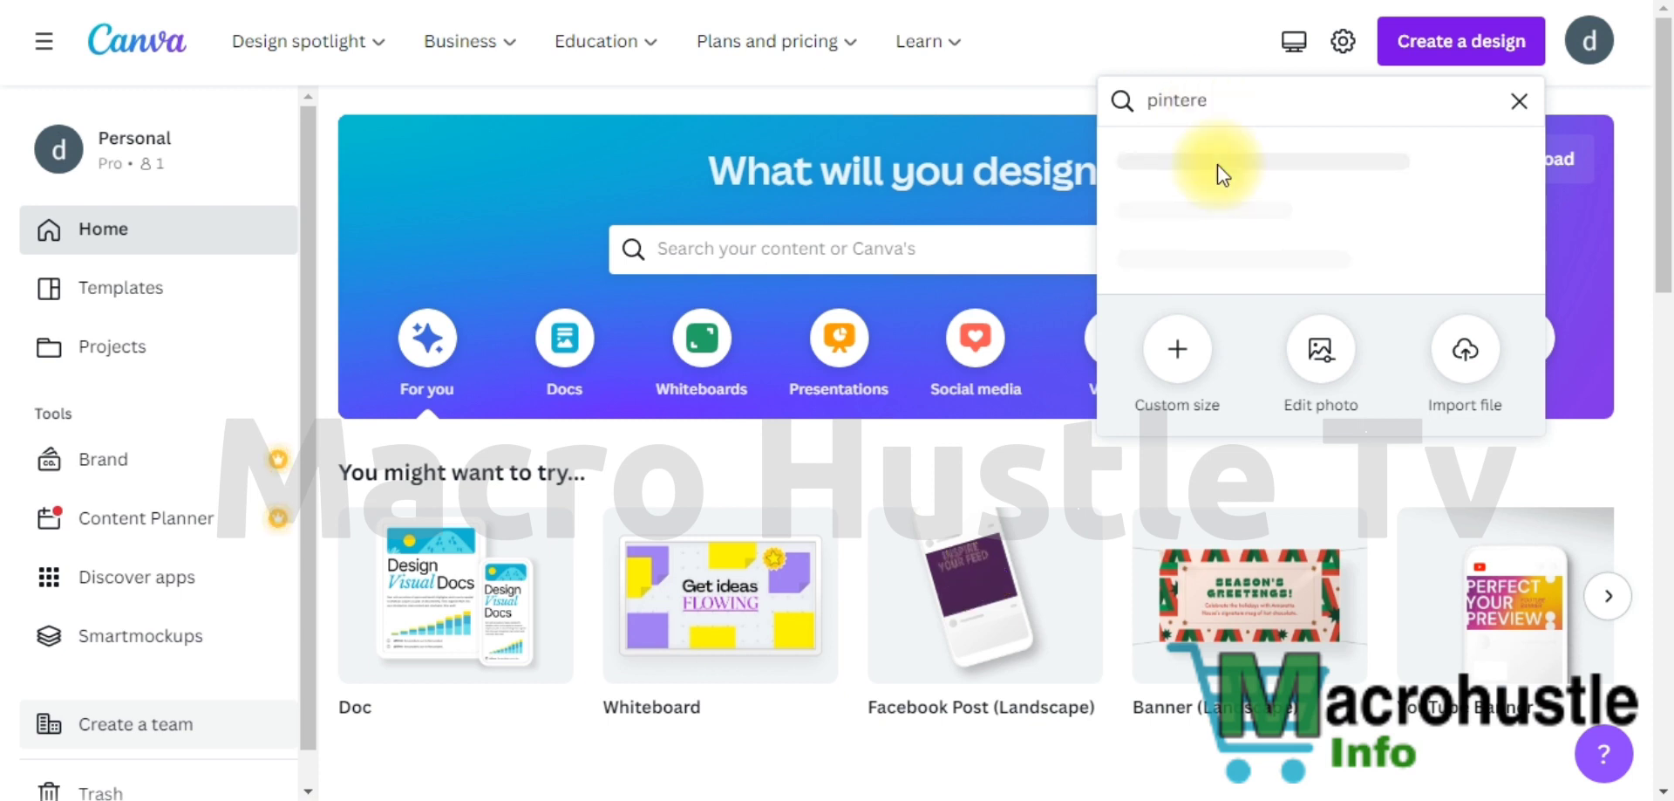
pyautogui.write('st')
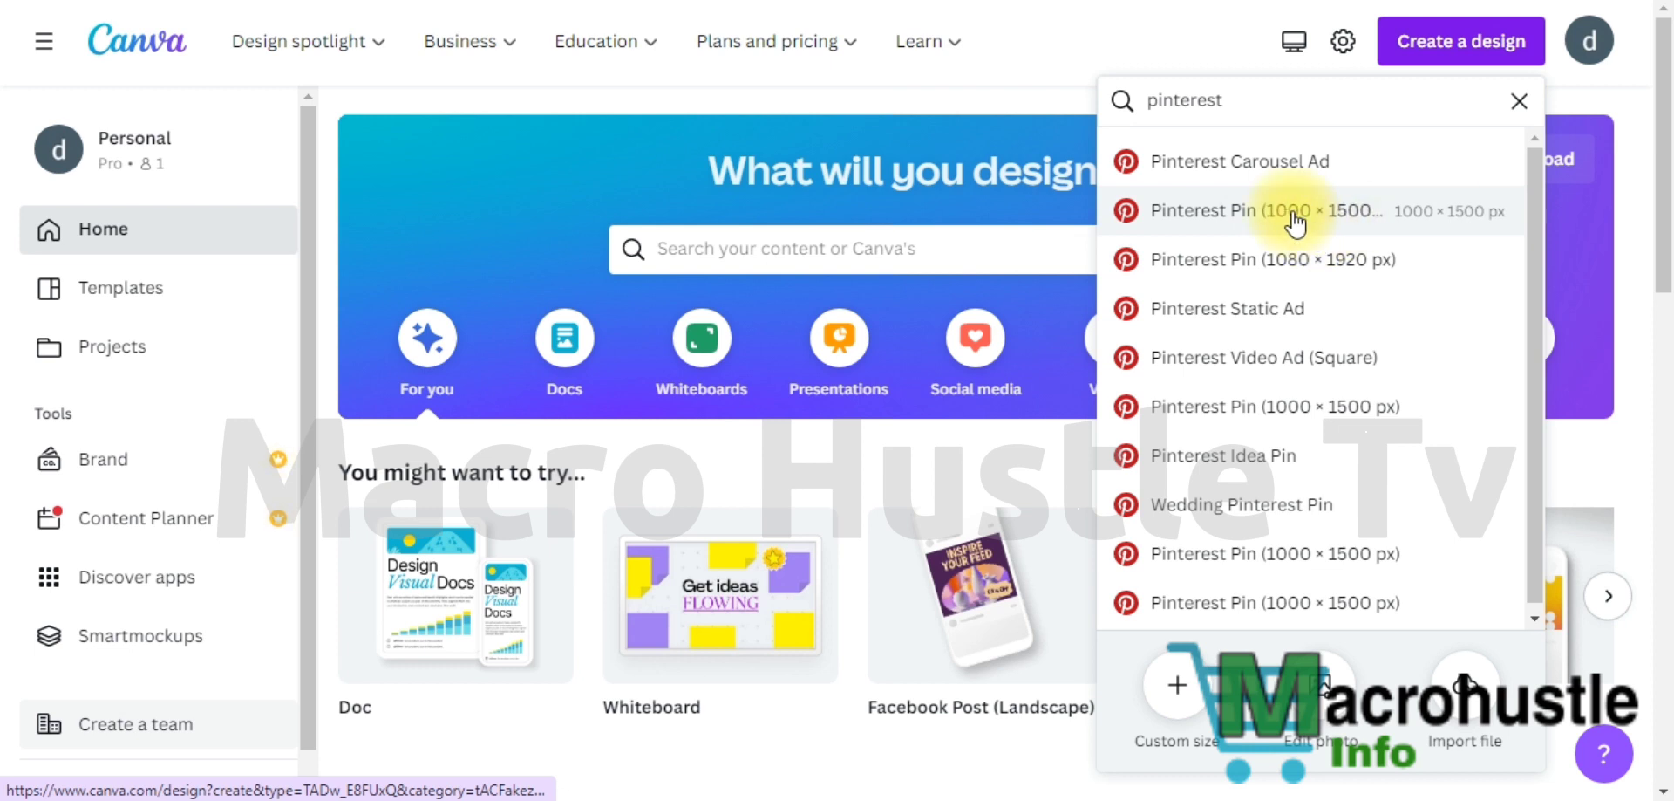
pyautogui.click(1243, 218)
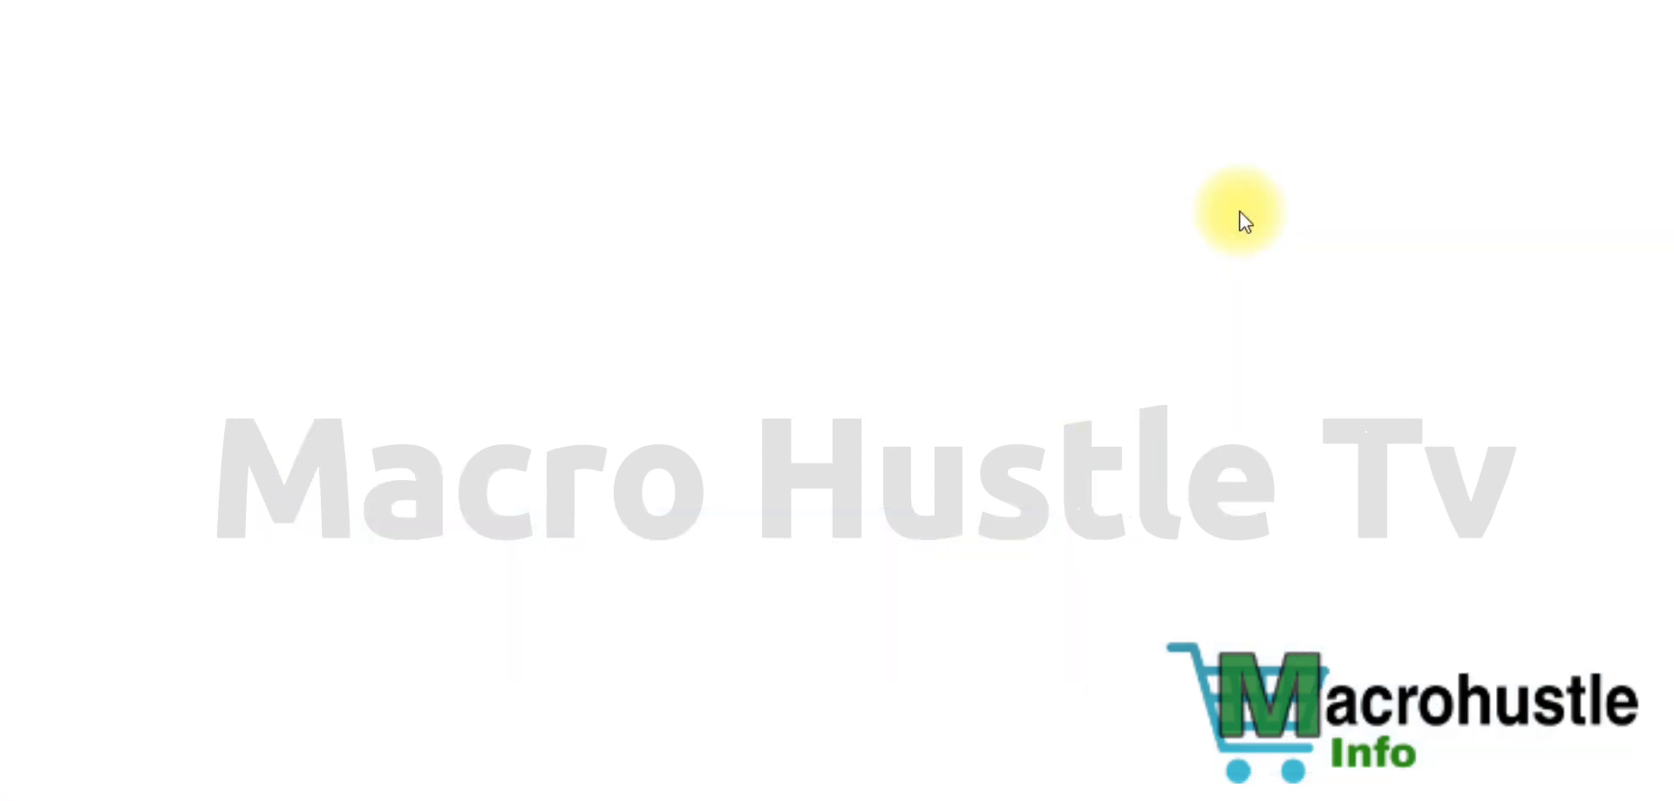
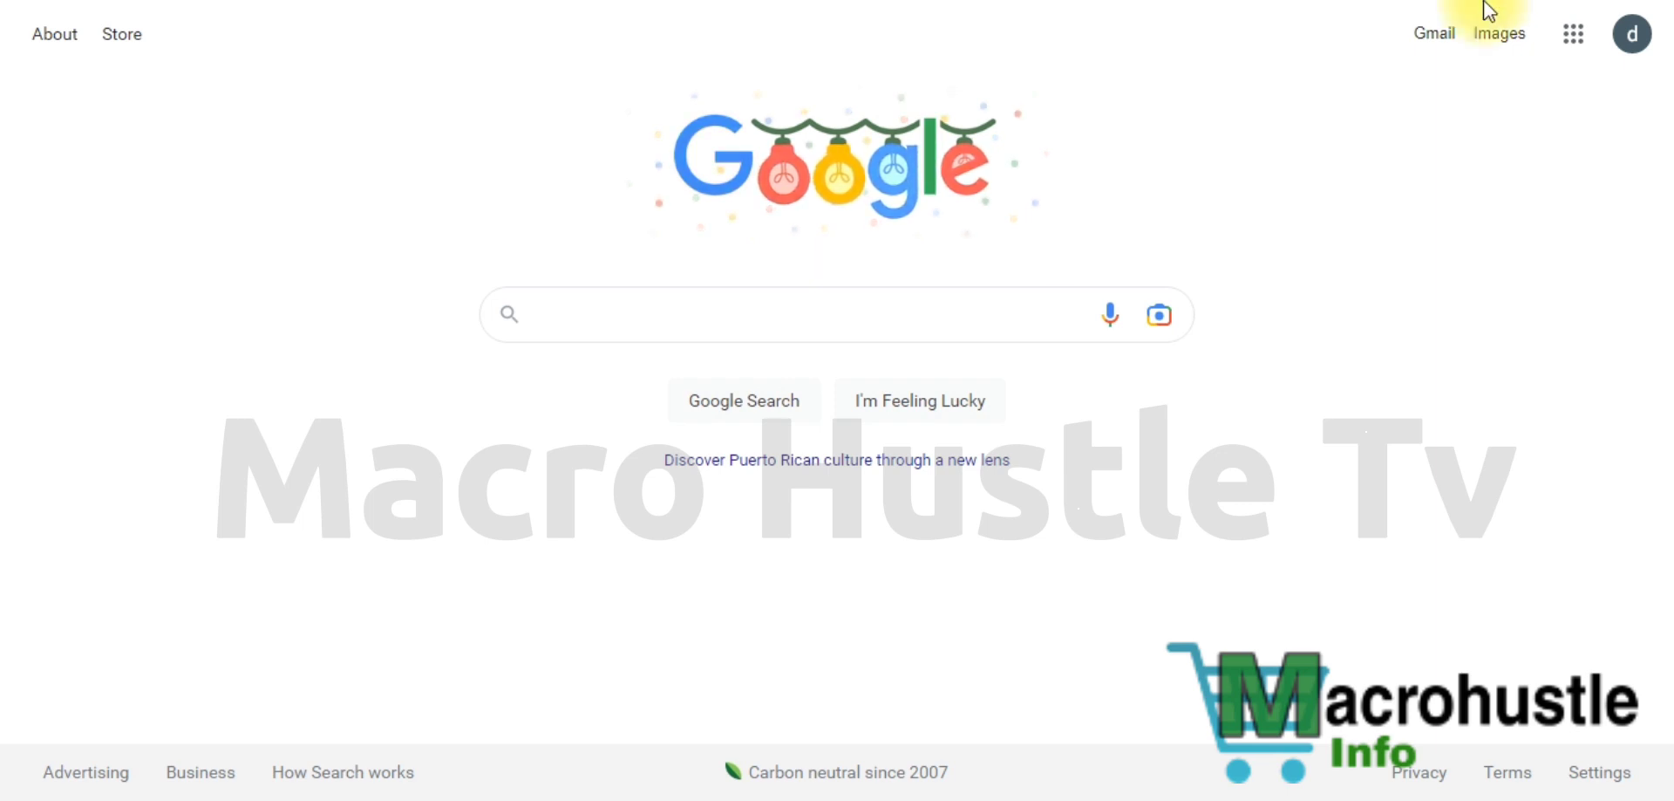
# - Search Google Images for "free giveaway pinterest pin" and browse the example giveaway pins for inspiration
pyautogui.click(645, 320)
pyautogui.write('free giveaway pinterest  pin')
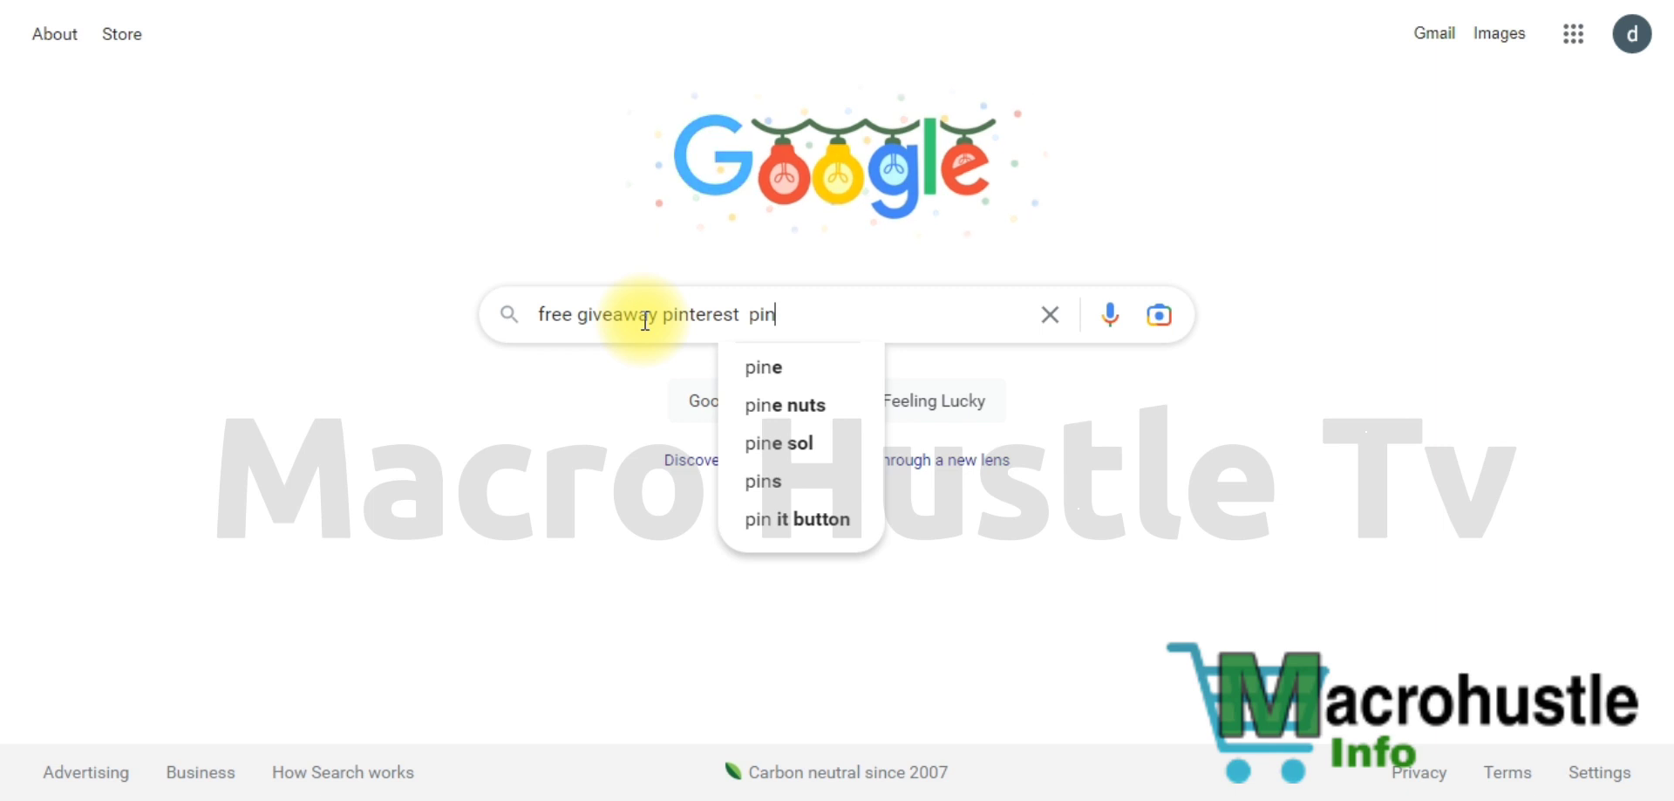
pyautogui.press('Escape')
pyautogui.press('Return')
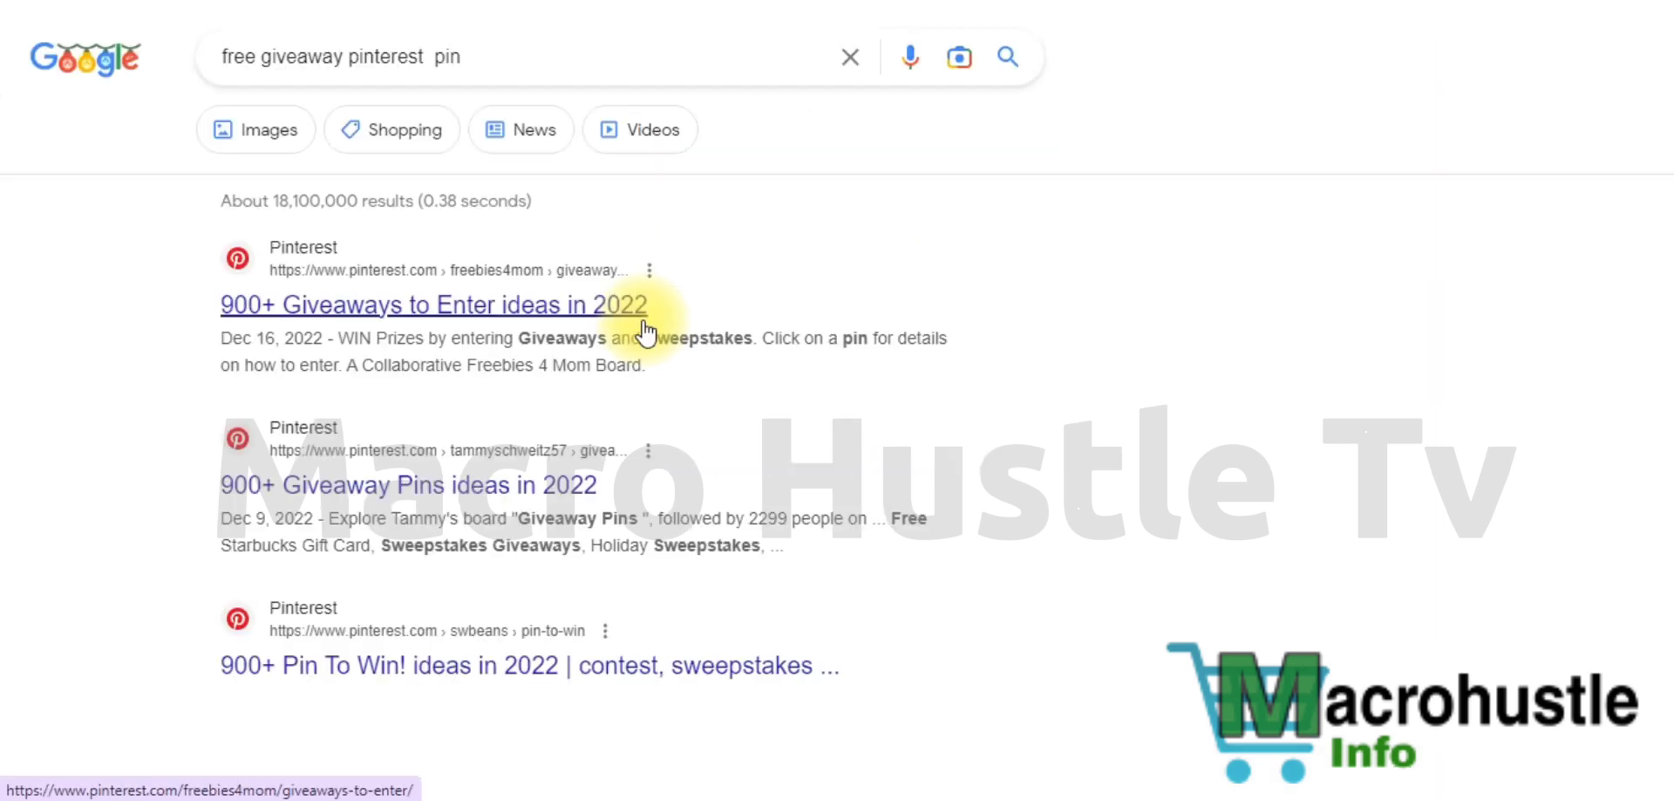
pyautogui.click(277, 145)
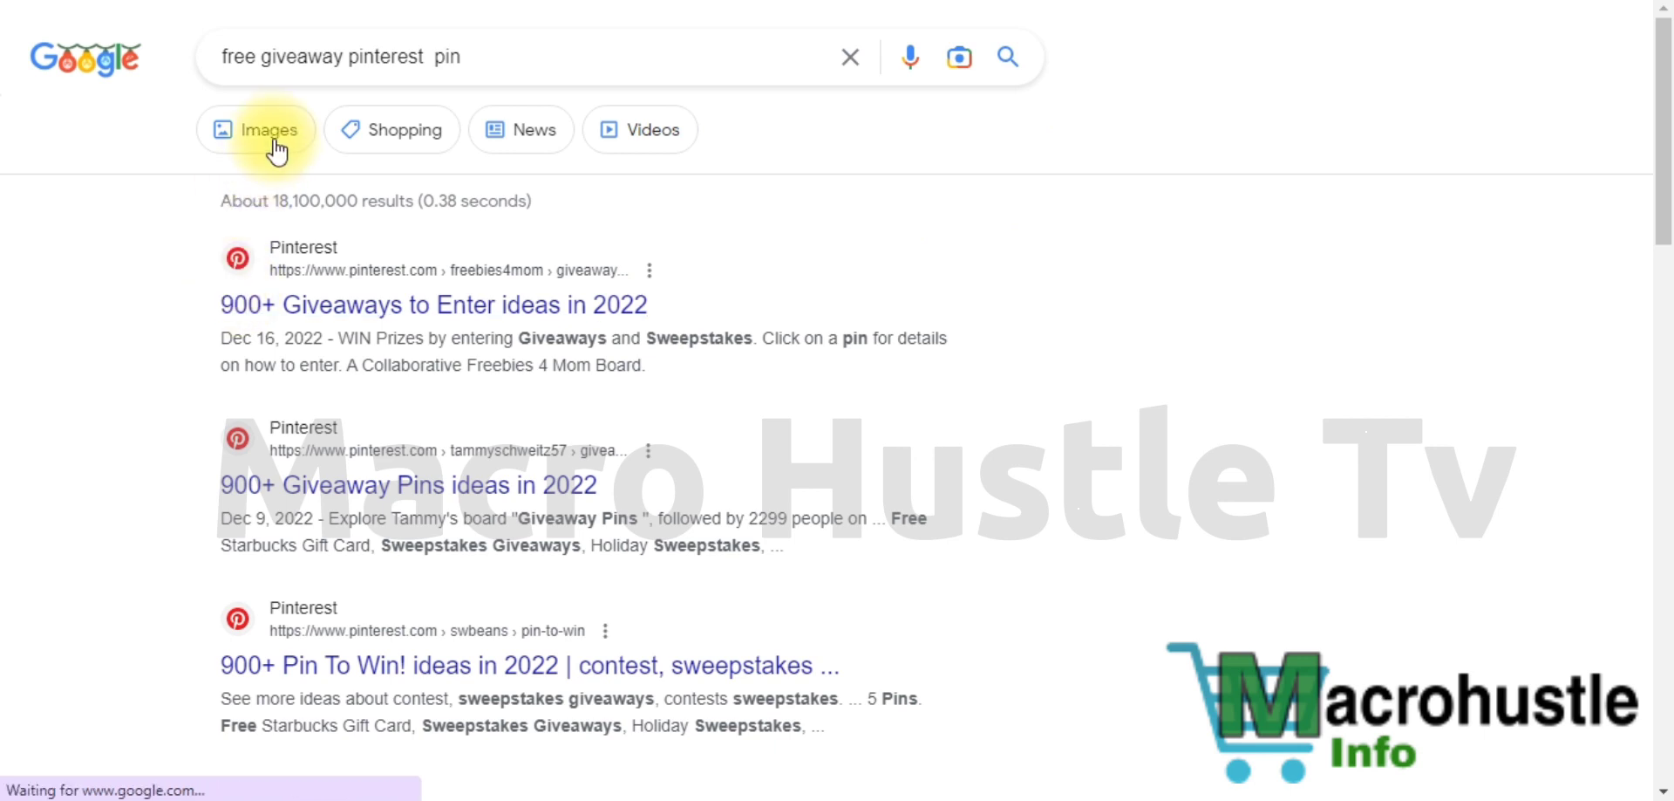
pyautogui.click(272, 142)
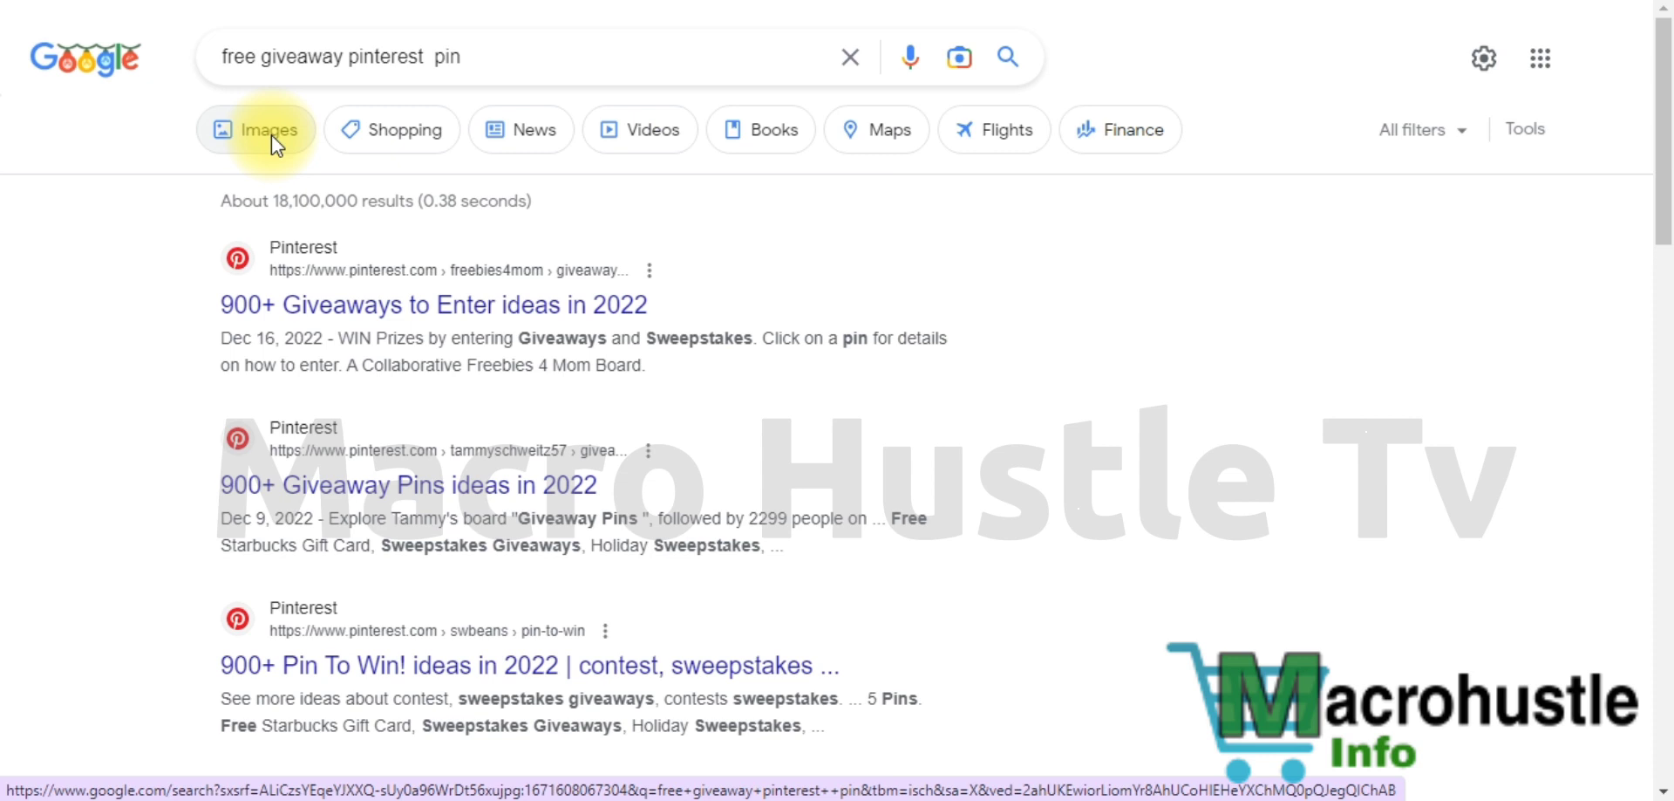
pyautogui.click(272, 141)
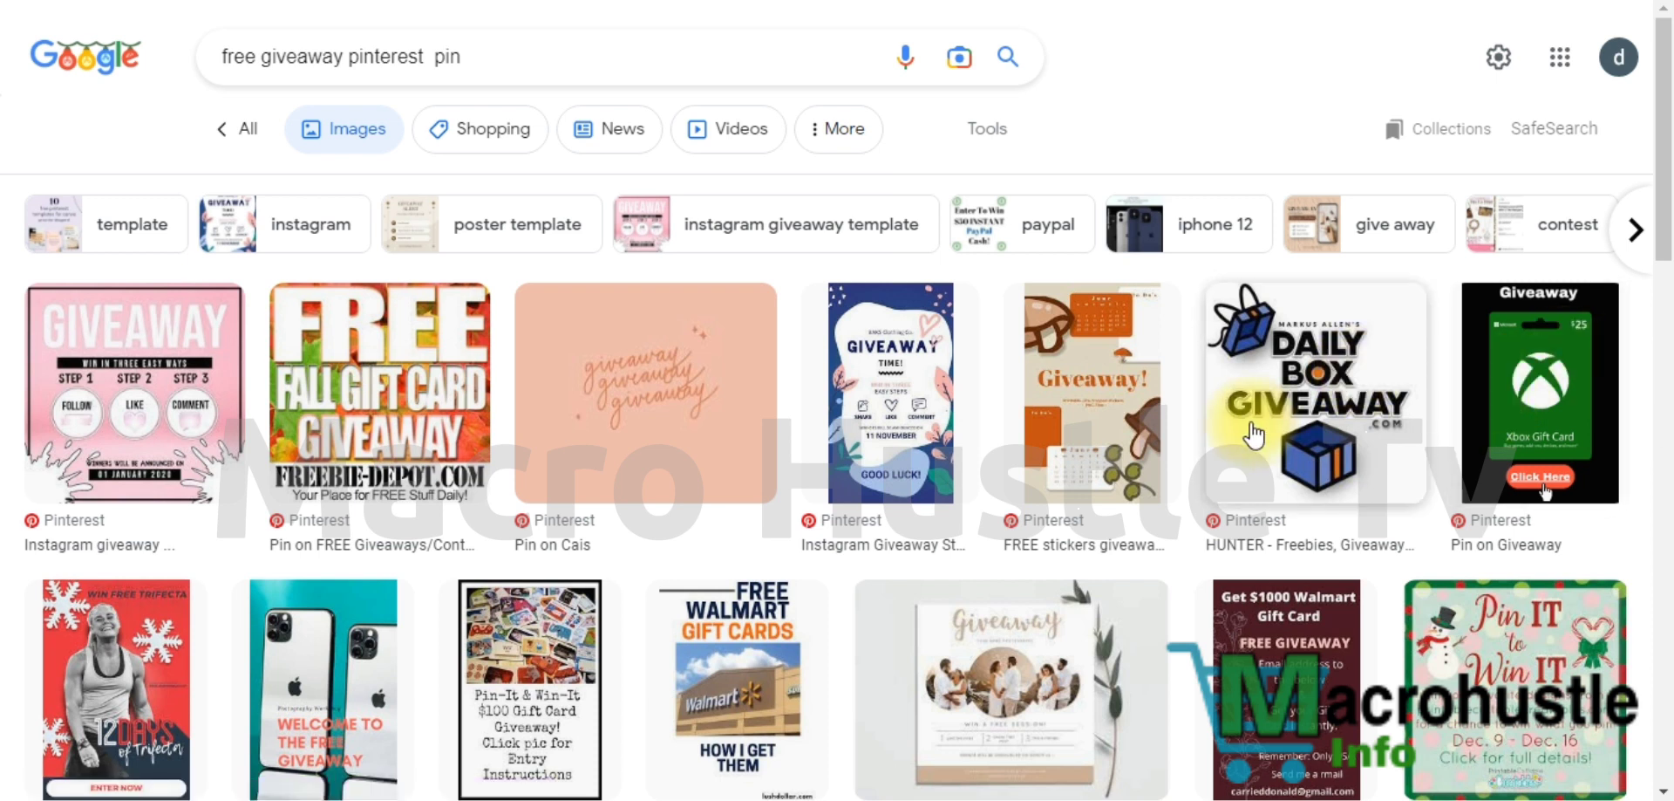
pyautogui.scroll(-3, 945, 441)
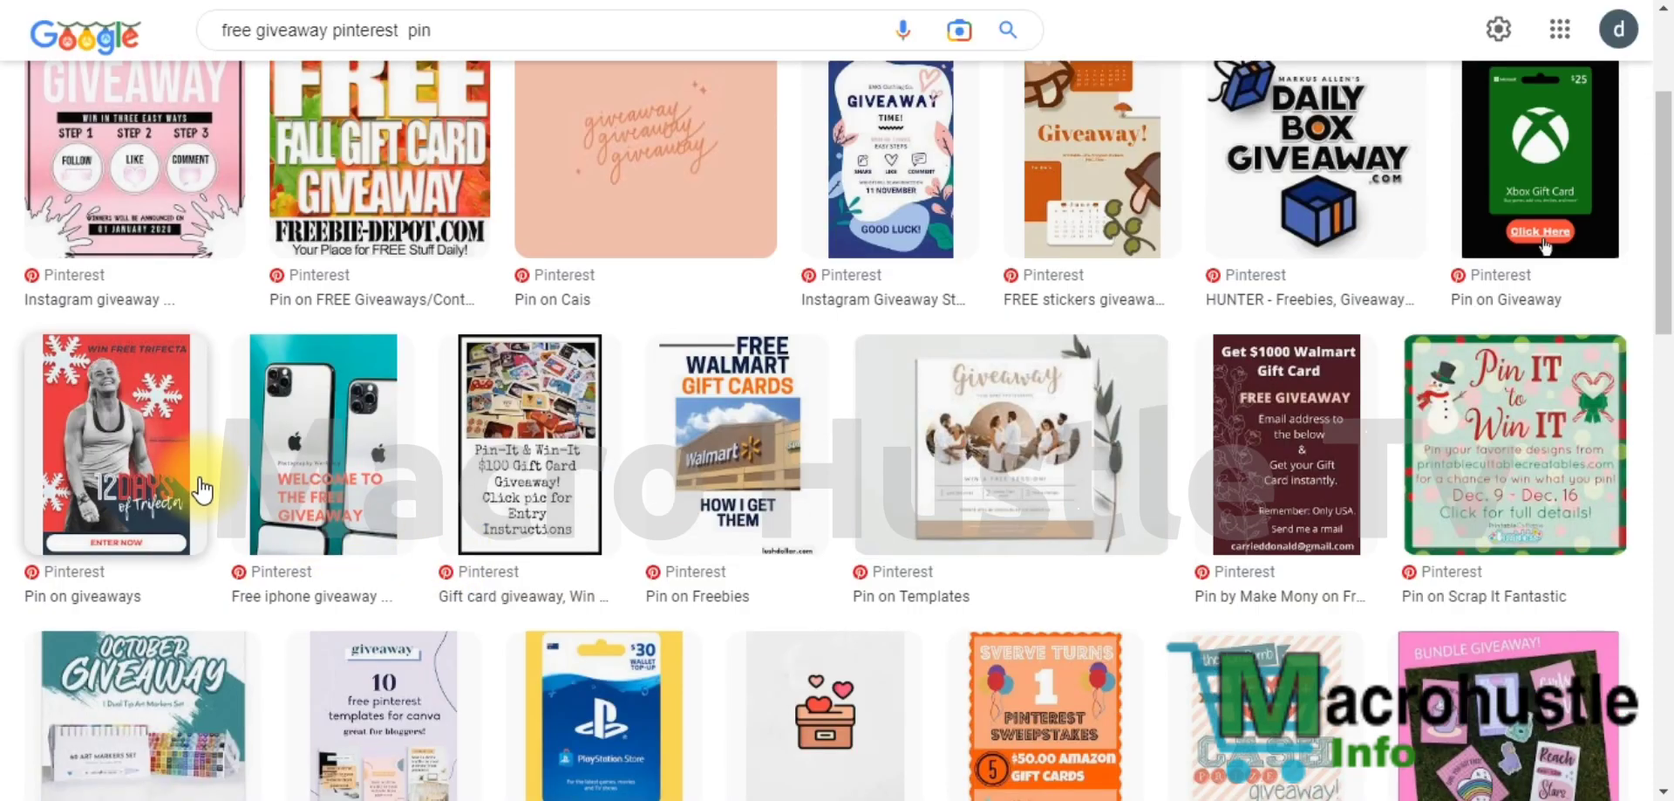
pyautogui.scroll(-5, 203, 491)
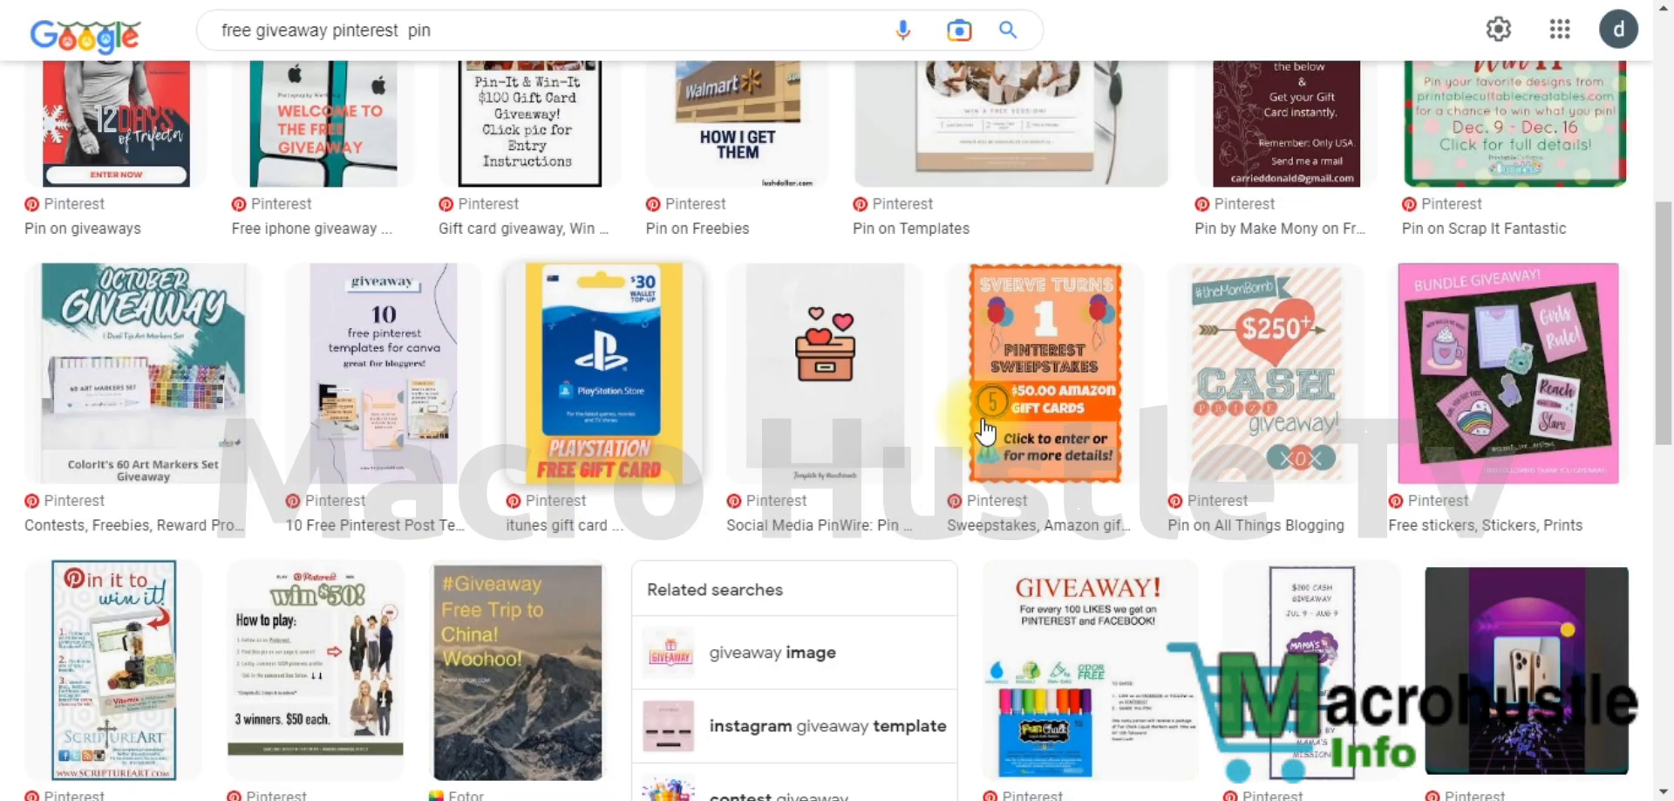
pyautogui.scroll(-9, 1365, 464)
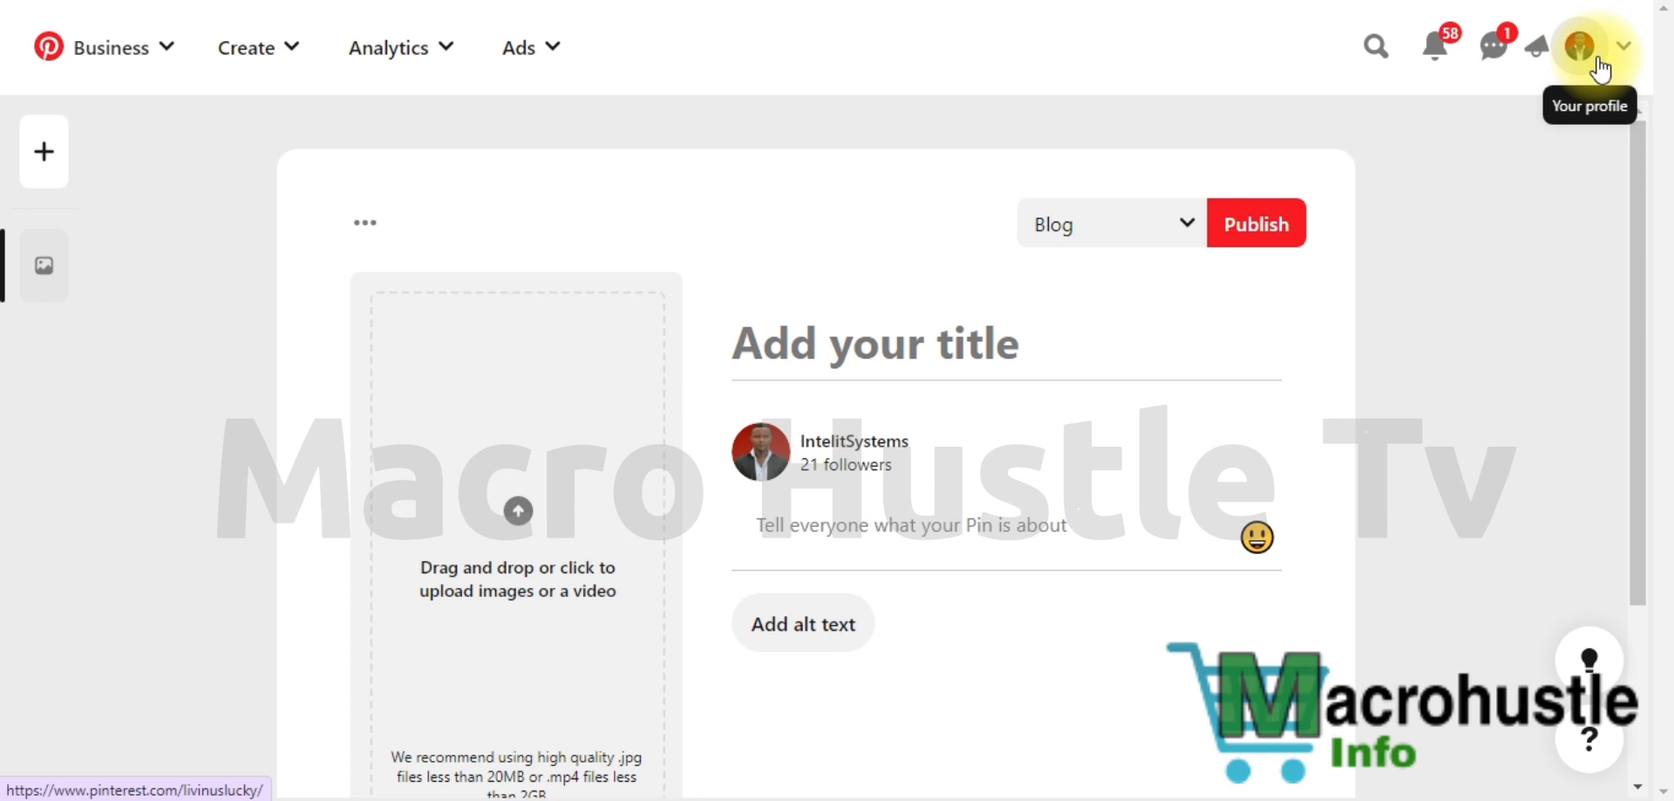
# - Switch to Pinterest and examine the Create options and the blank pin's title, description and destination link fields
pyautogui.click(285, 50)
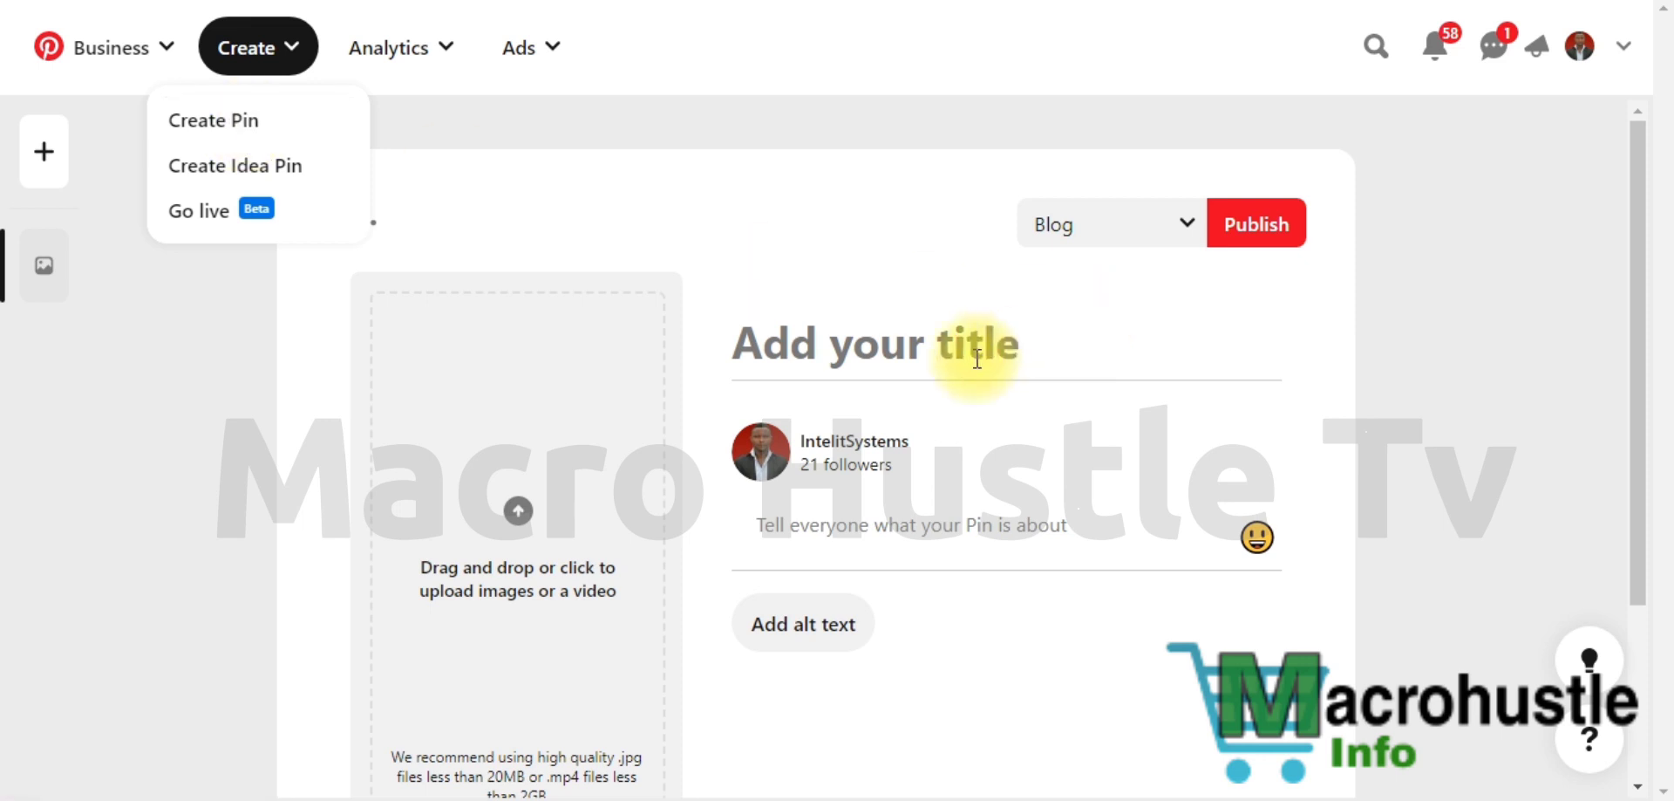
pyautogui.click(1498, 362)
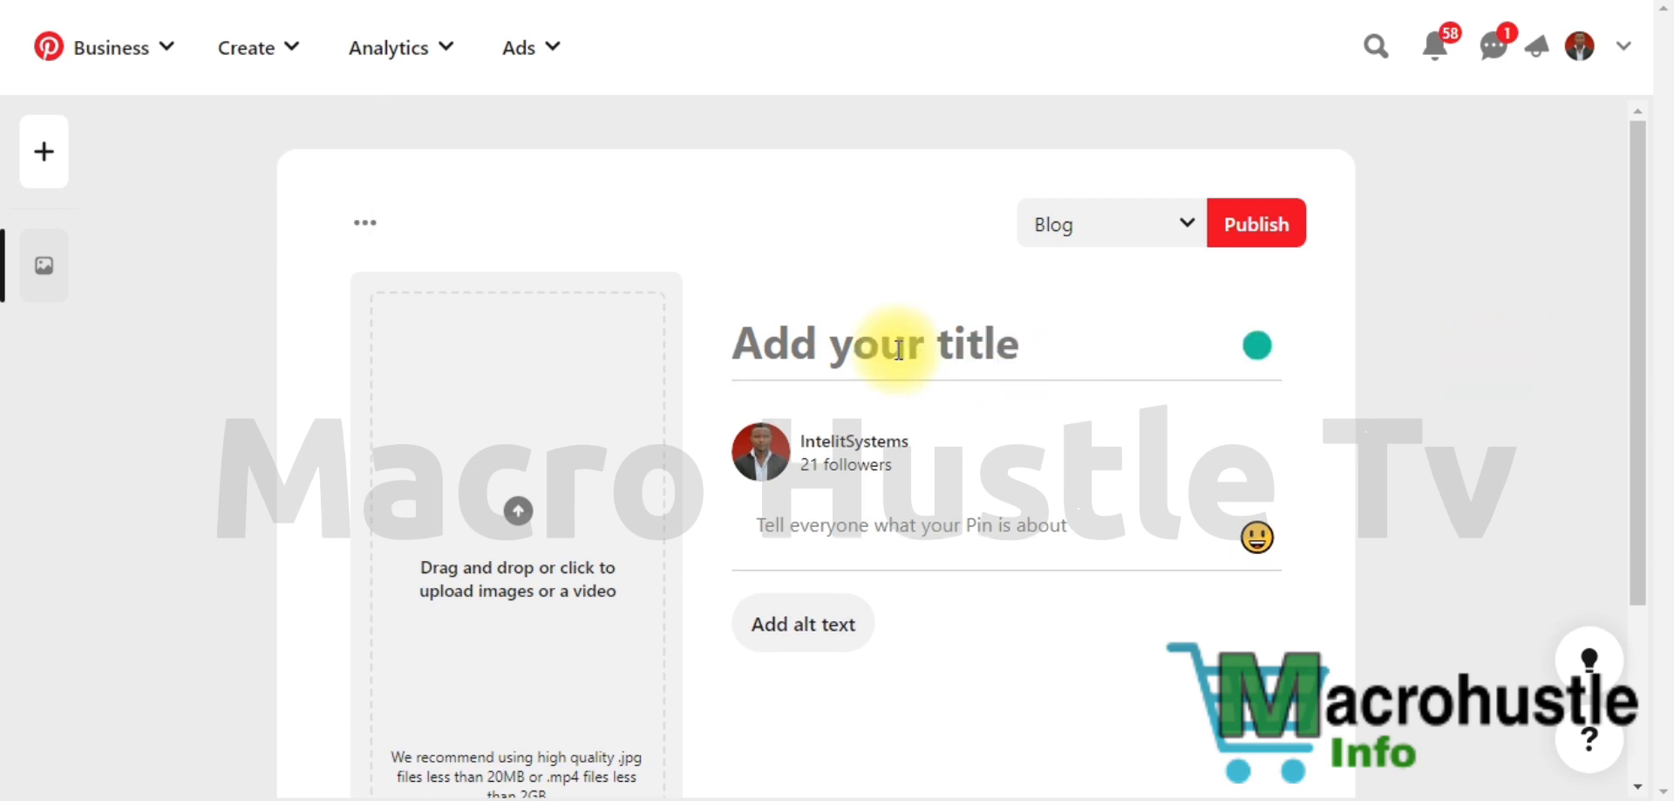
pyautogui.click(833, 349)
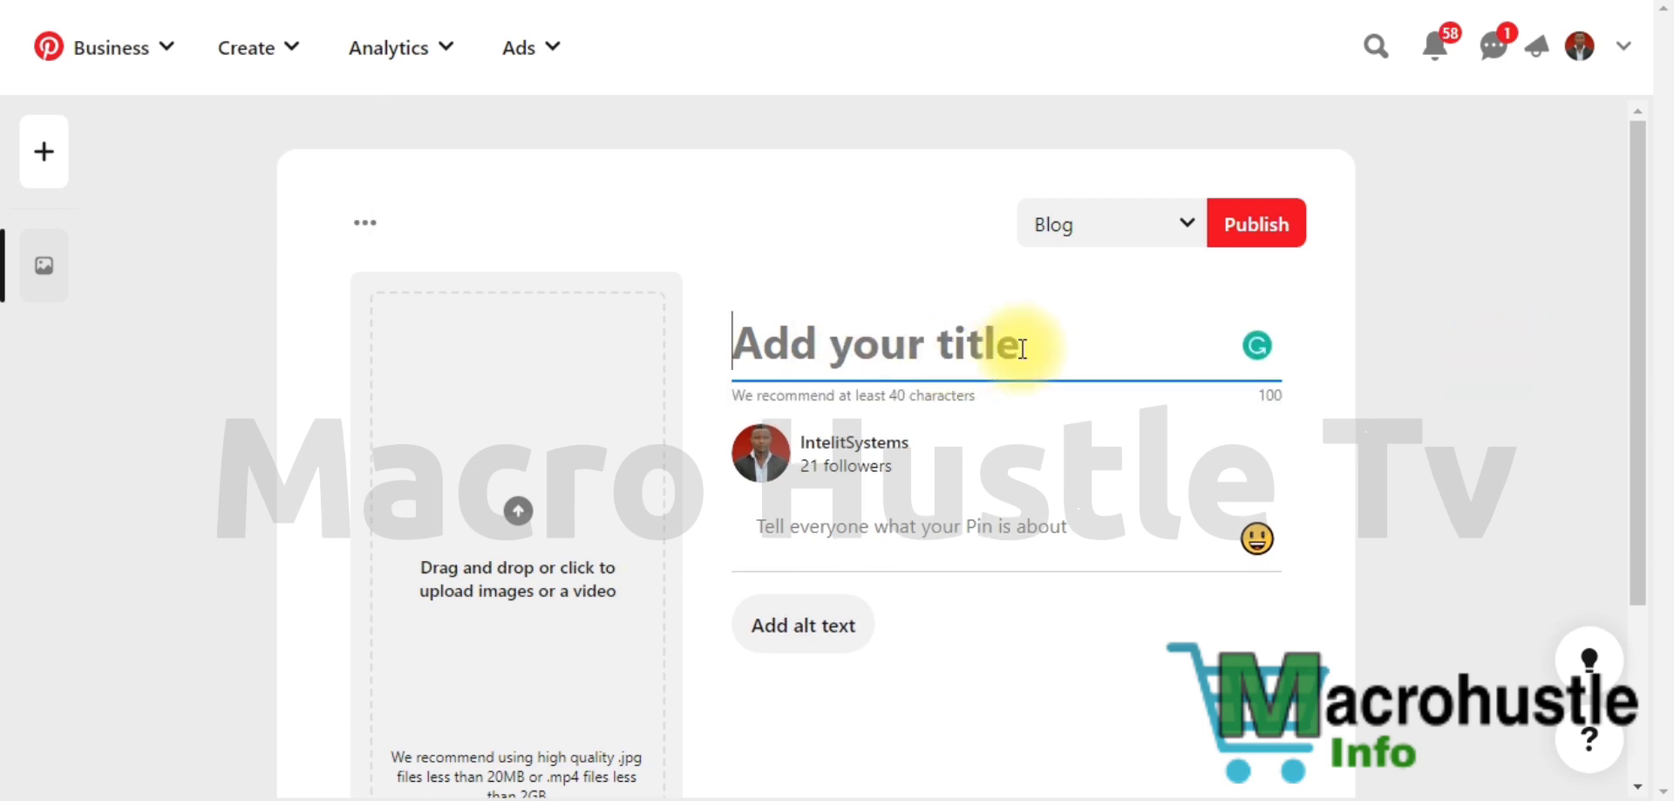
pyautogui.click(928, 532)
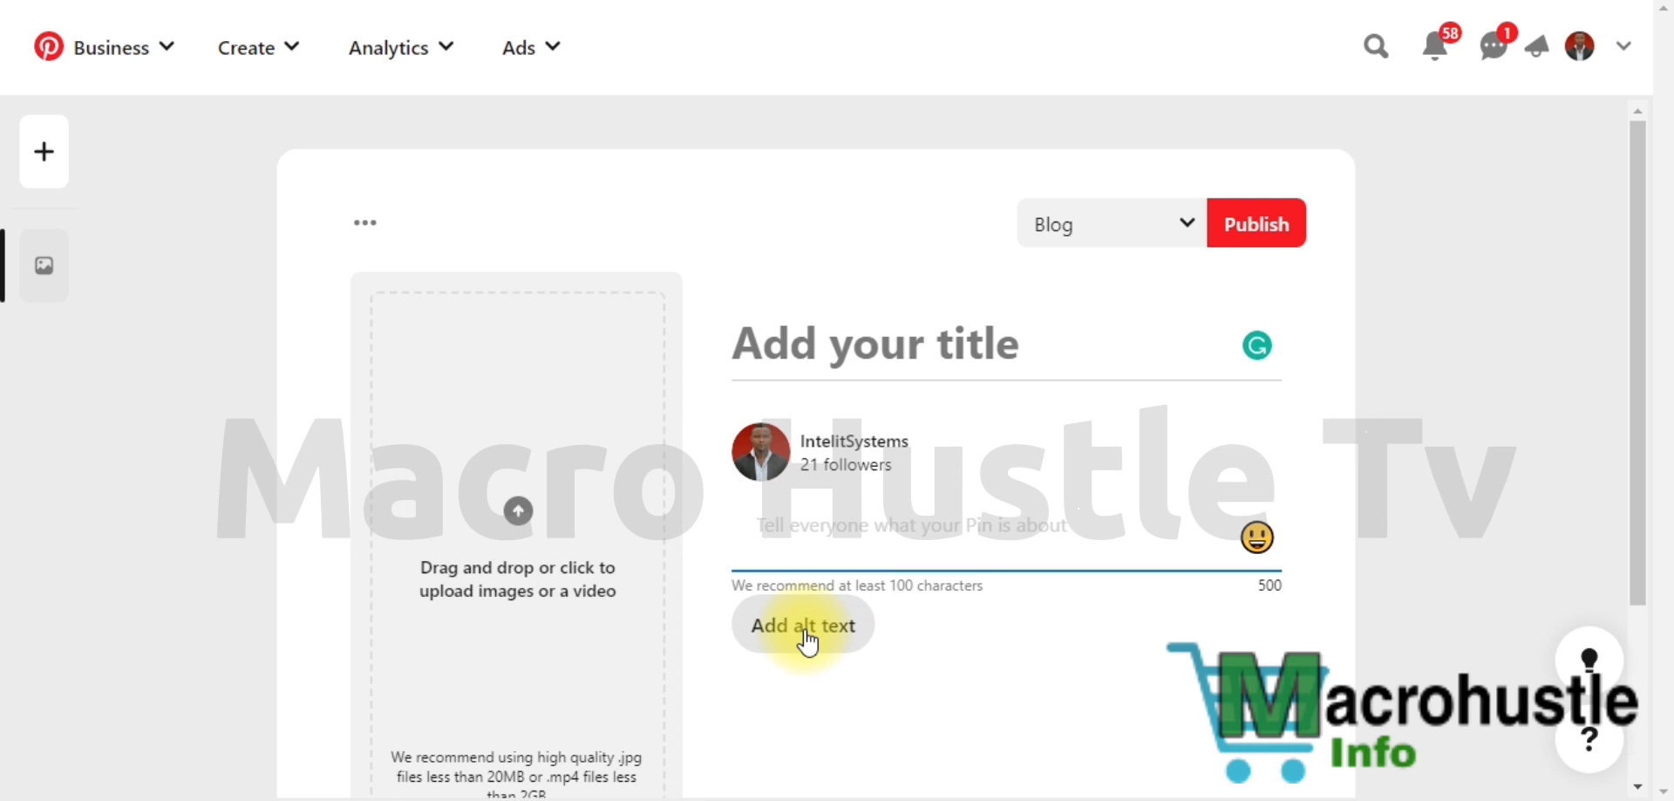
pyautogui.scroll(-3, 802, 640)
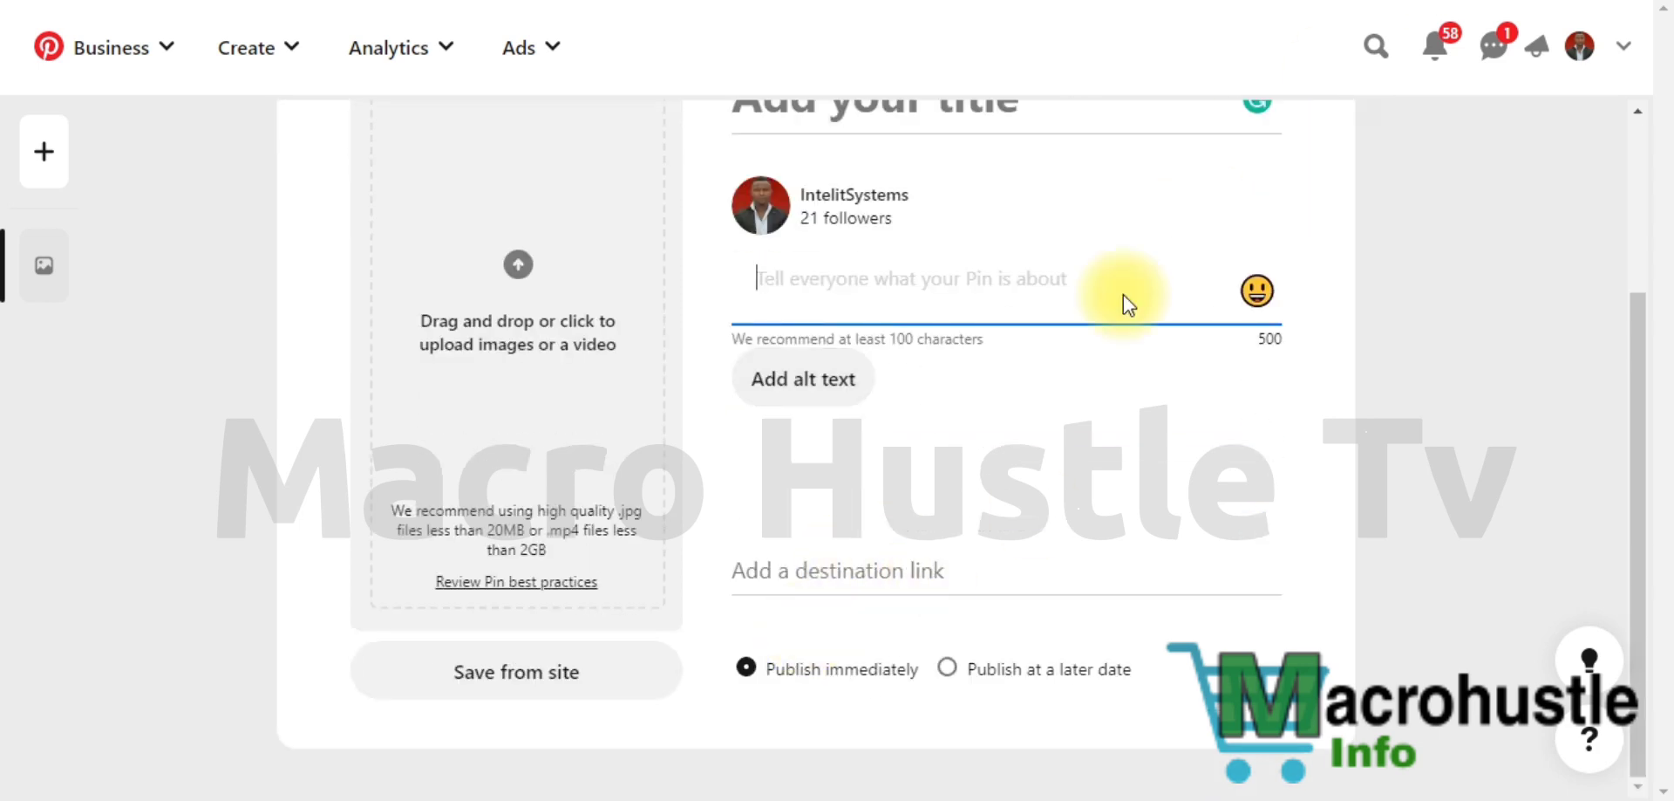
pyautogui.moveTo(975, 551)
pyautogui.mouseDown()
pyautogui.moveTo(710, 515)
pyautogui.moveTo(698, 590)
pyautogui.moveTo(855, 634)
pyautogui.mouseUp()
pyautogui.moveTo(990, 645)
pyautogui.mouseDown()
pyautogui.moveTo(1084, 591)
pyautogui.moveTo(977, 553)
pyautogui.mouseUp()
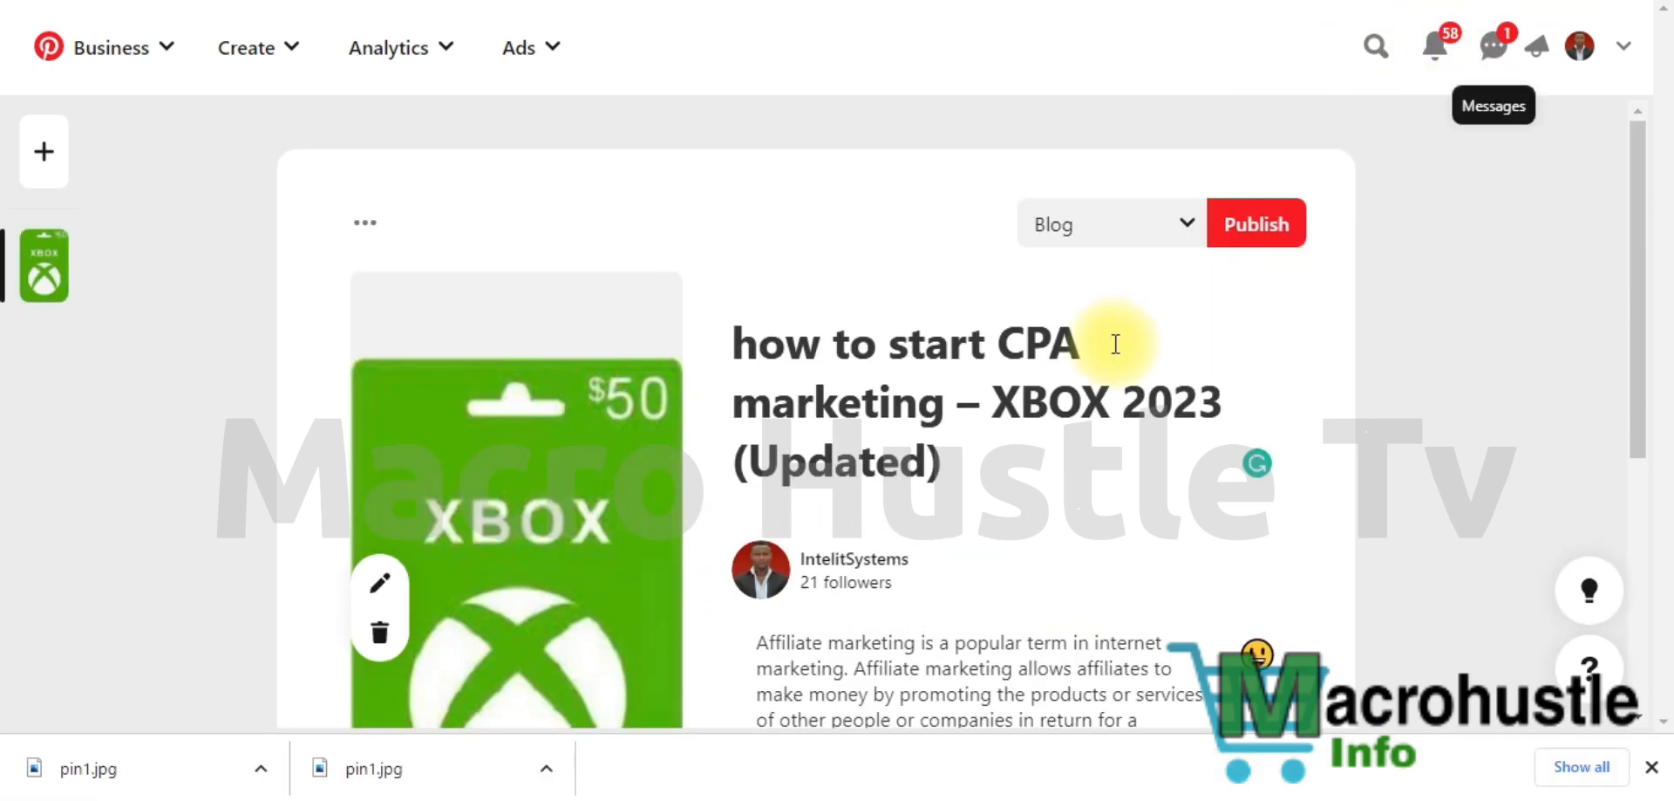
# - Compare the Xbox gift card pin draft with the "how to start CPA marketing" article on the blog
pyautogui.scroll(-6, 643, 377)
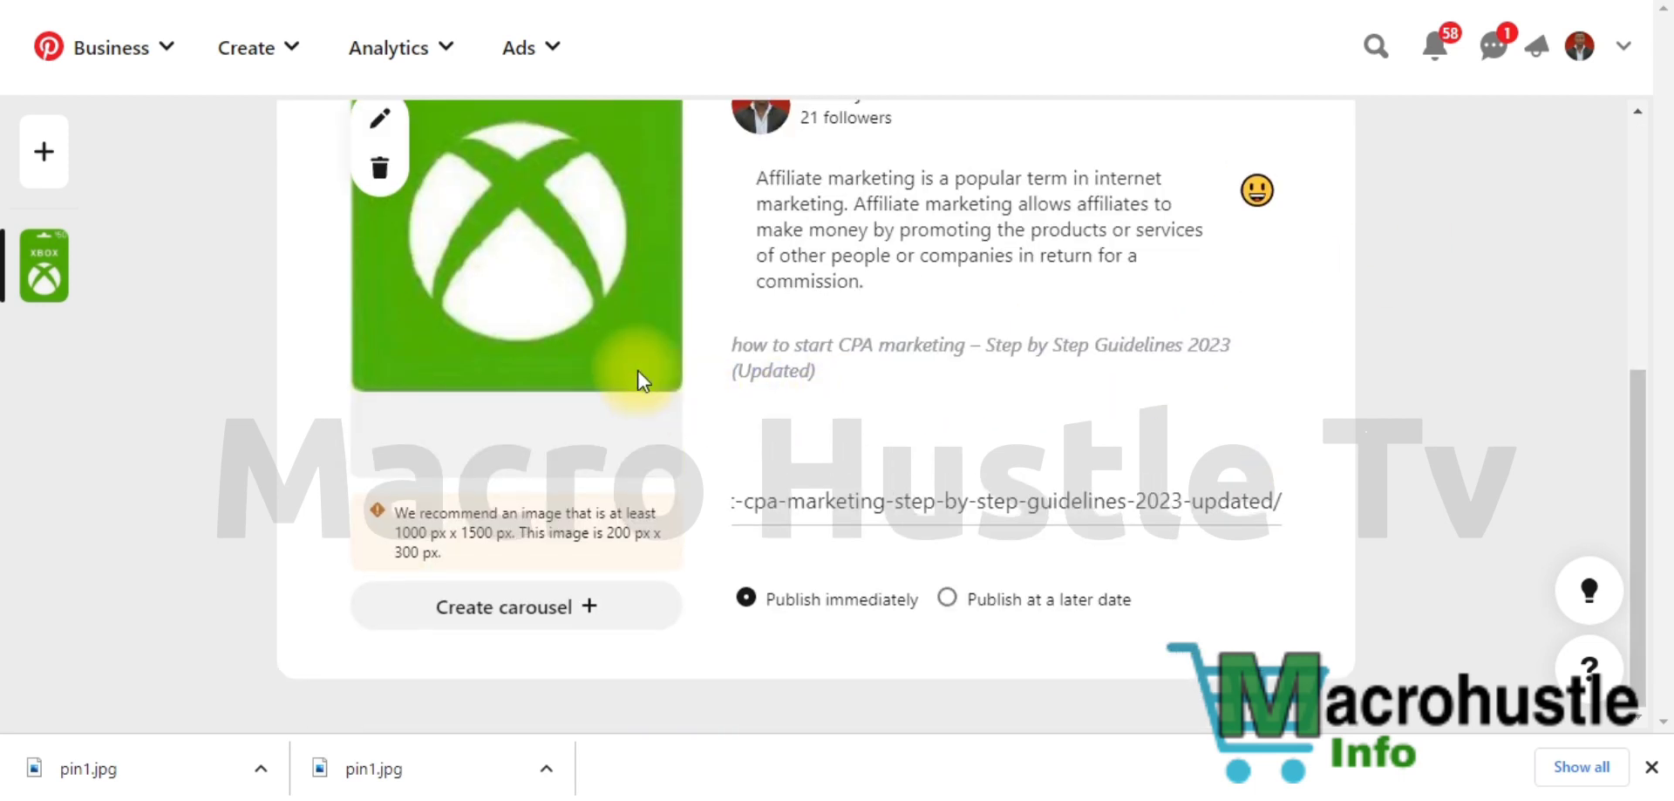
pyautogui.scroll(3, 906, 361)
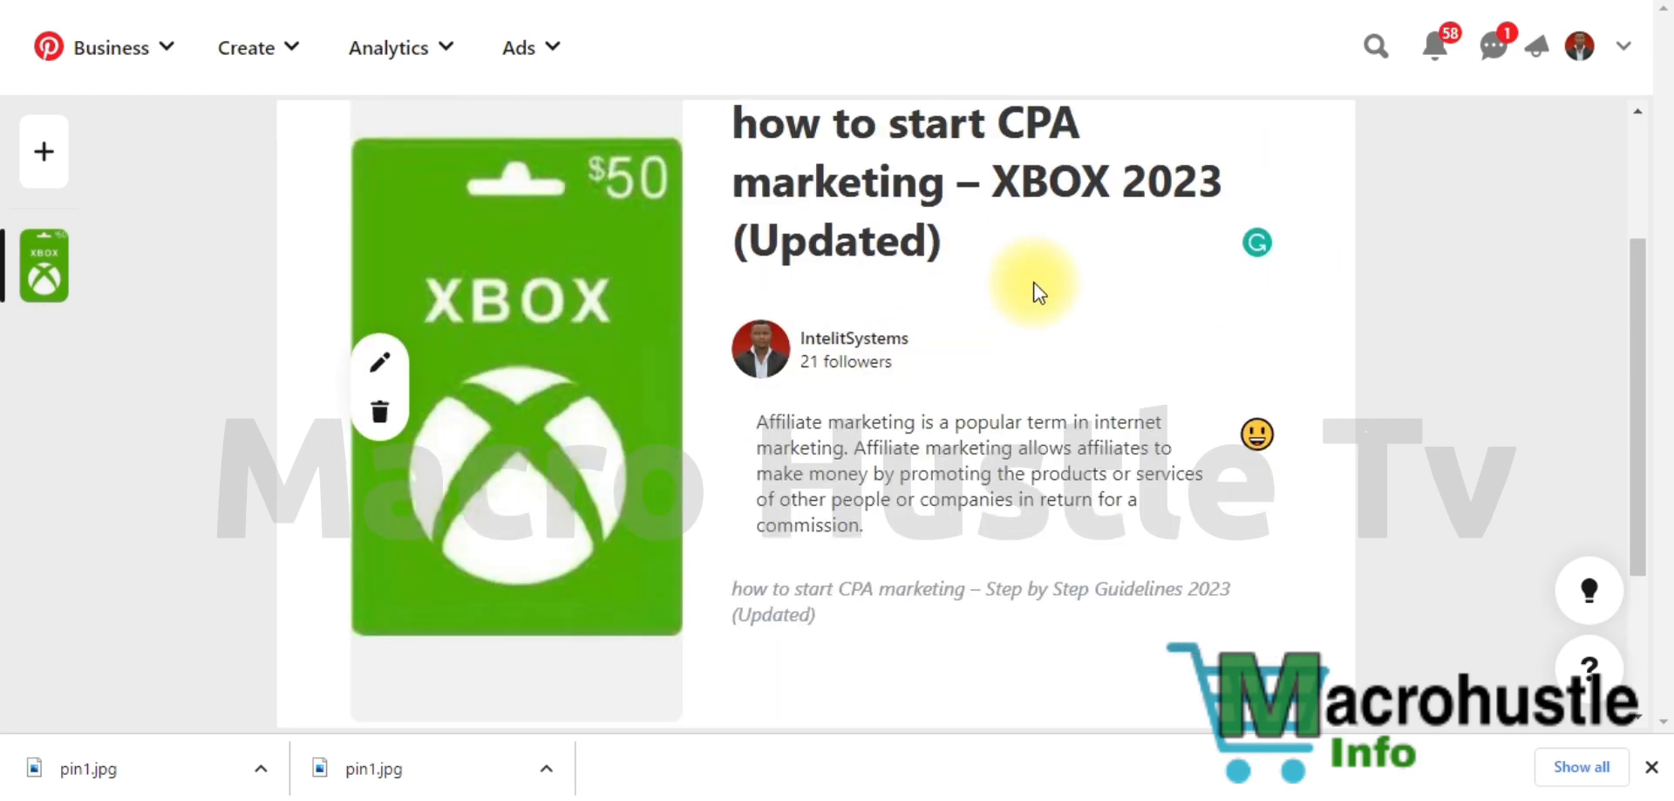
pyautogui.scroll(-3, 938, 370)
pyautogui.scroll(3, 939, 369)
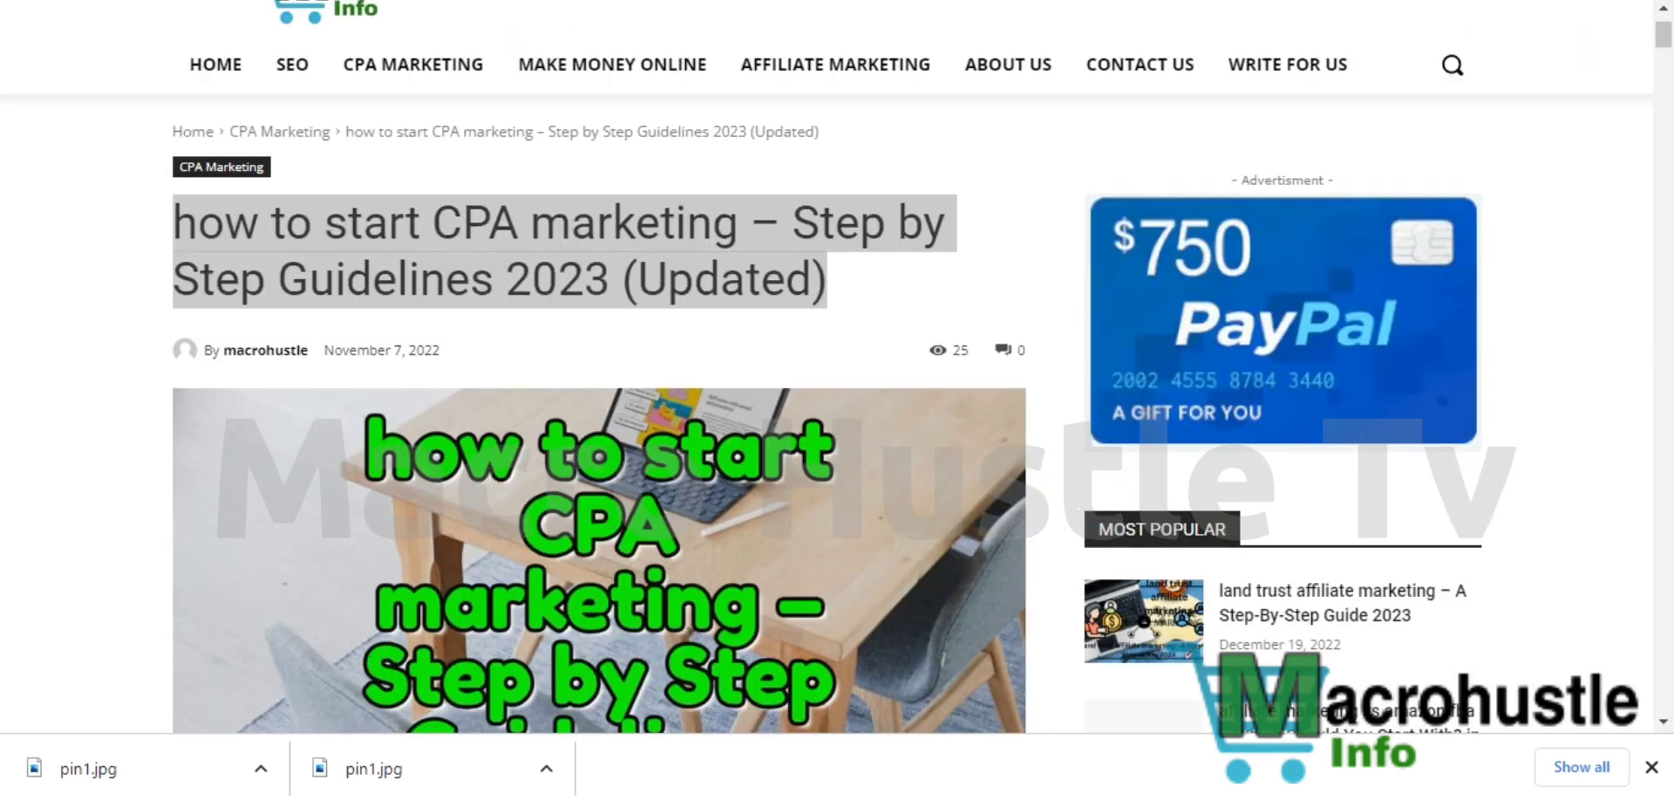
pyautogui.click(33, 148)
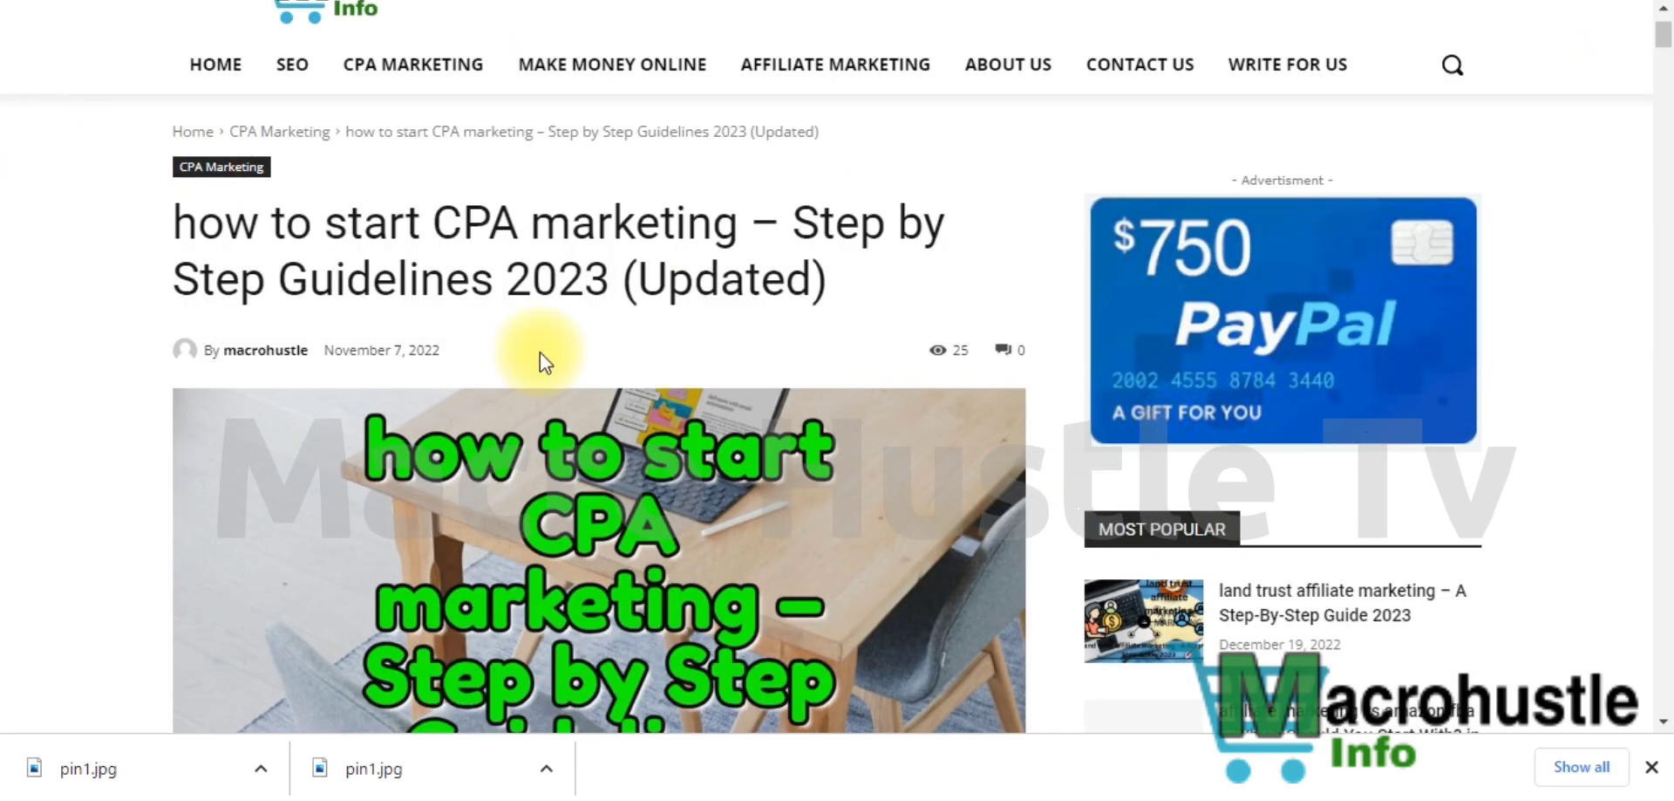
pyautogui.scroll(2, 45, 258)
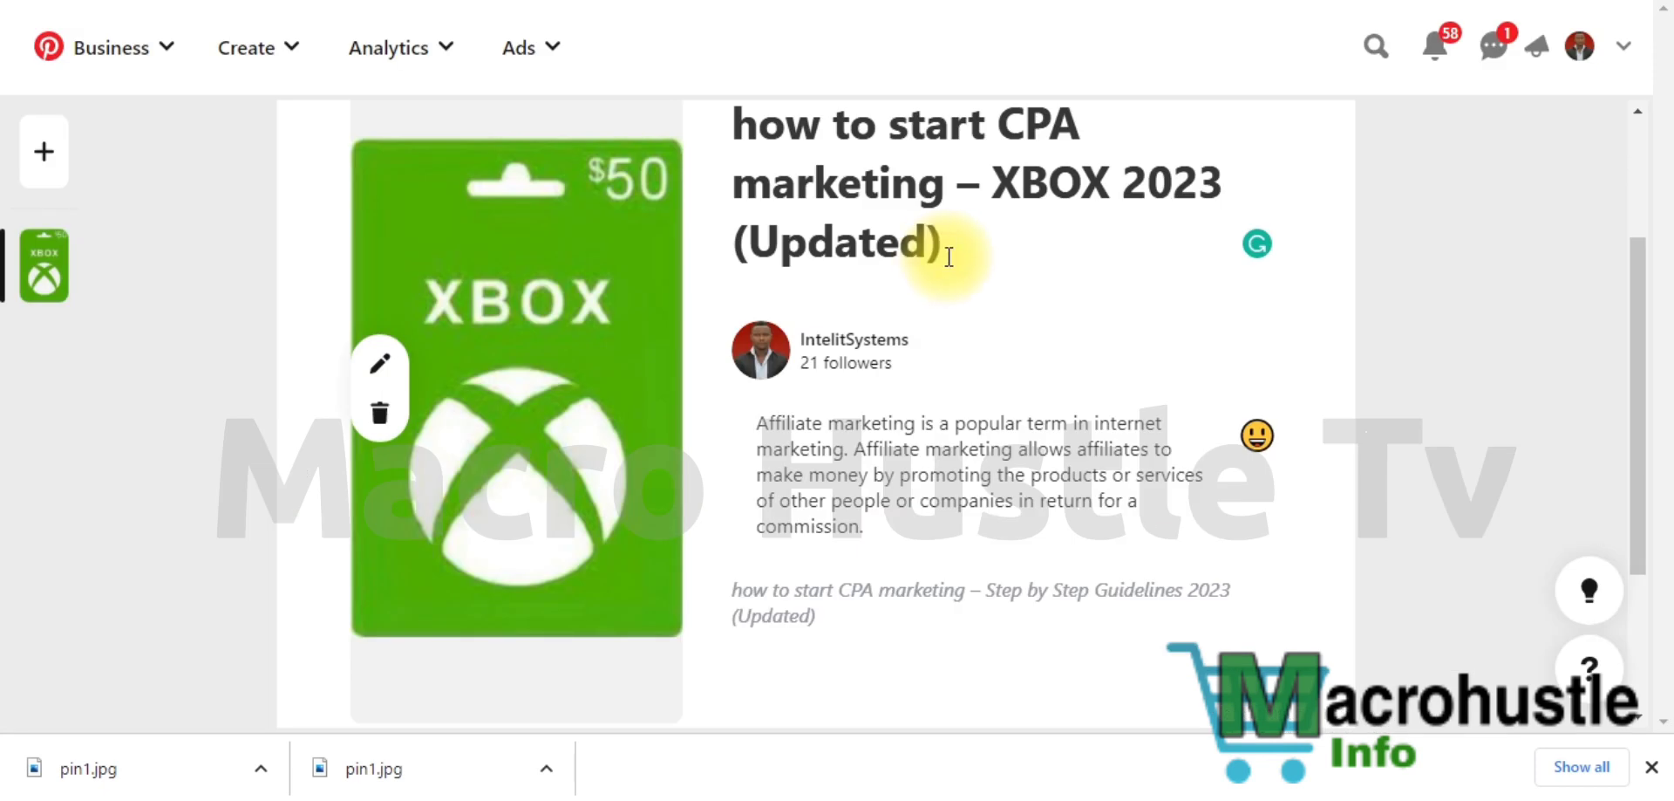
# - Check the Xbox pin draft's image, title, description and destination link
pyautogui.scroll(-3, 925, 270)
pyautogui.scroll(1, 922, 279)
pyautogui.scroll(3, 923, 288)
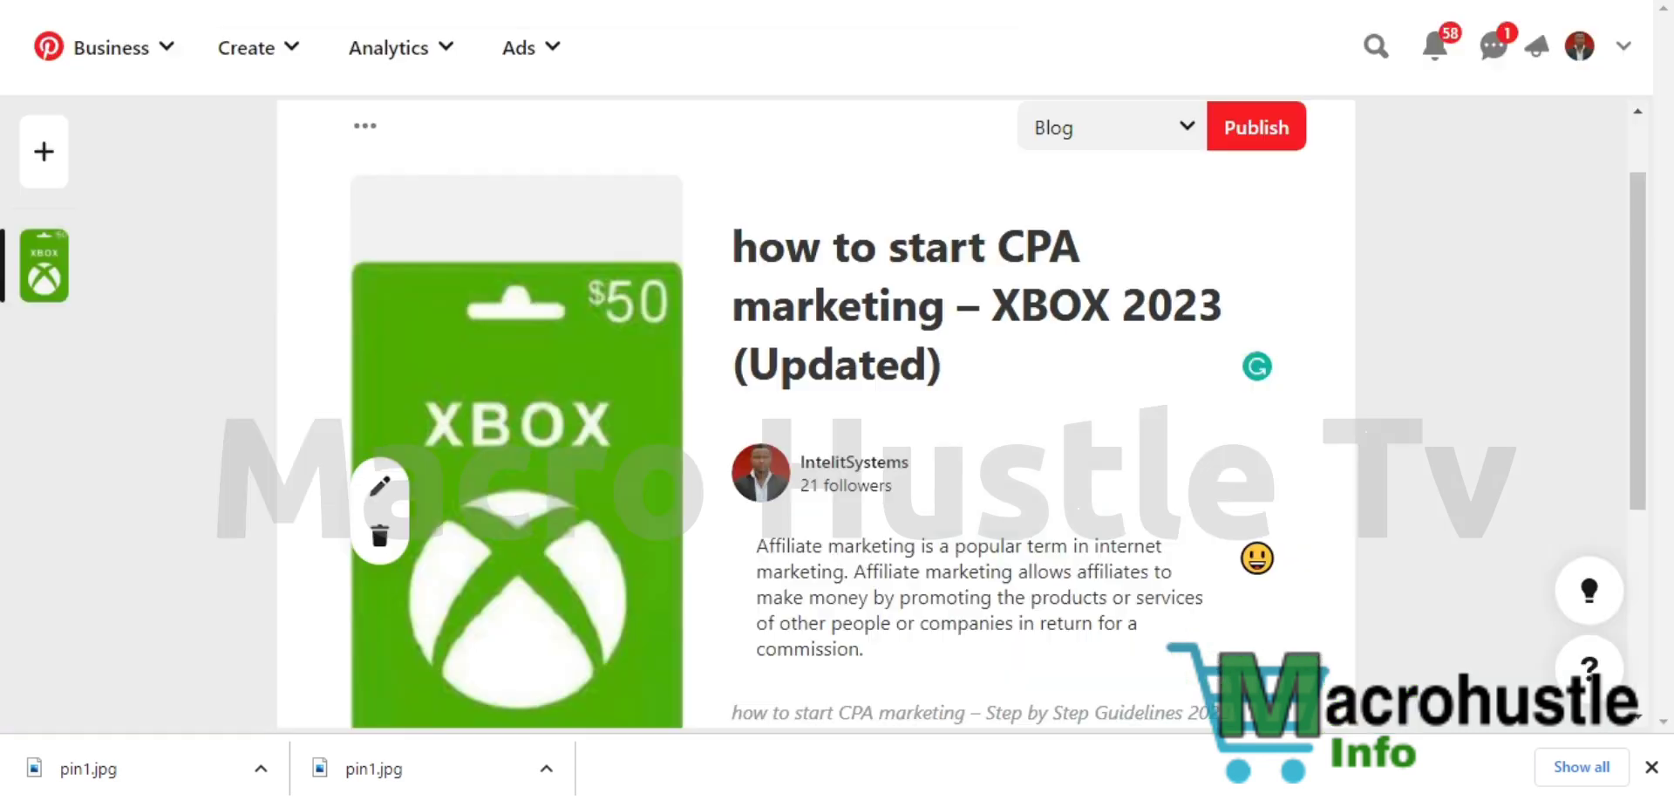
pyautogui.scroll(-3, 471, 524)
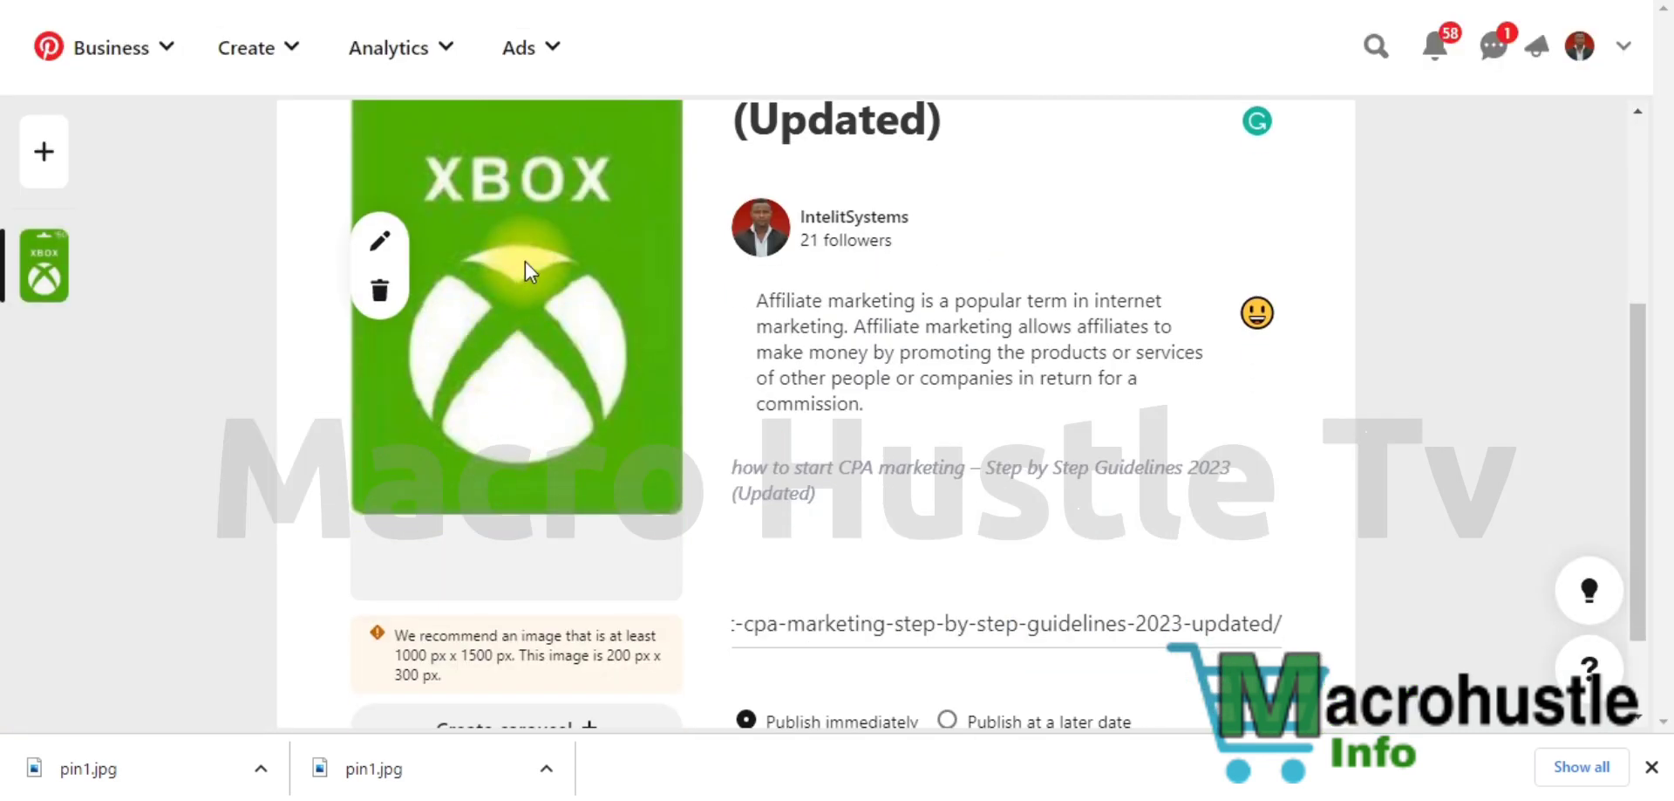
pyautogui.scroll(-2, 528, 272)
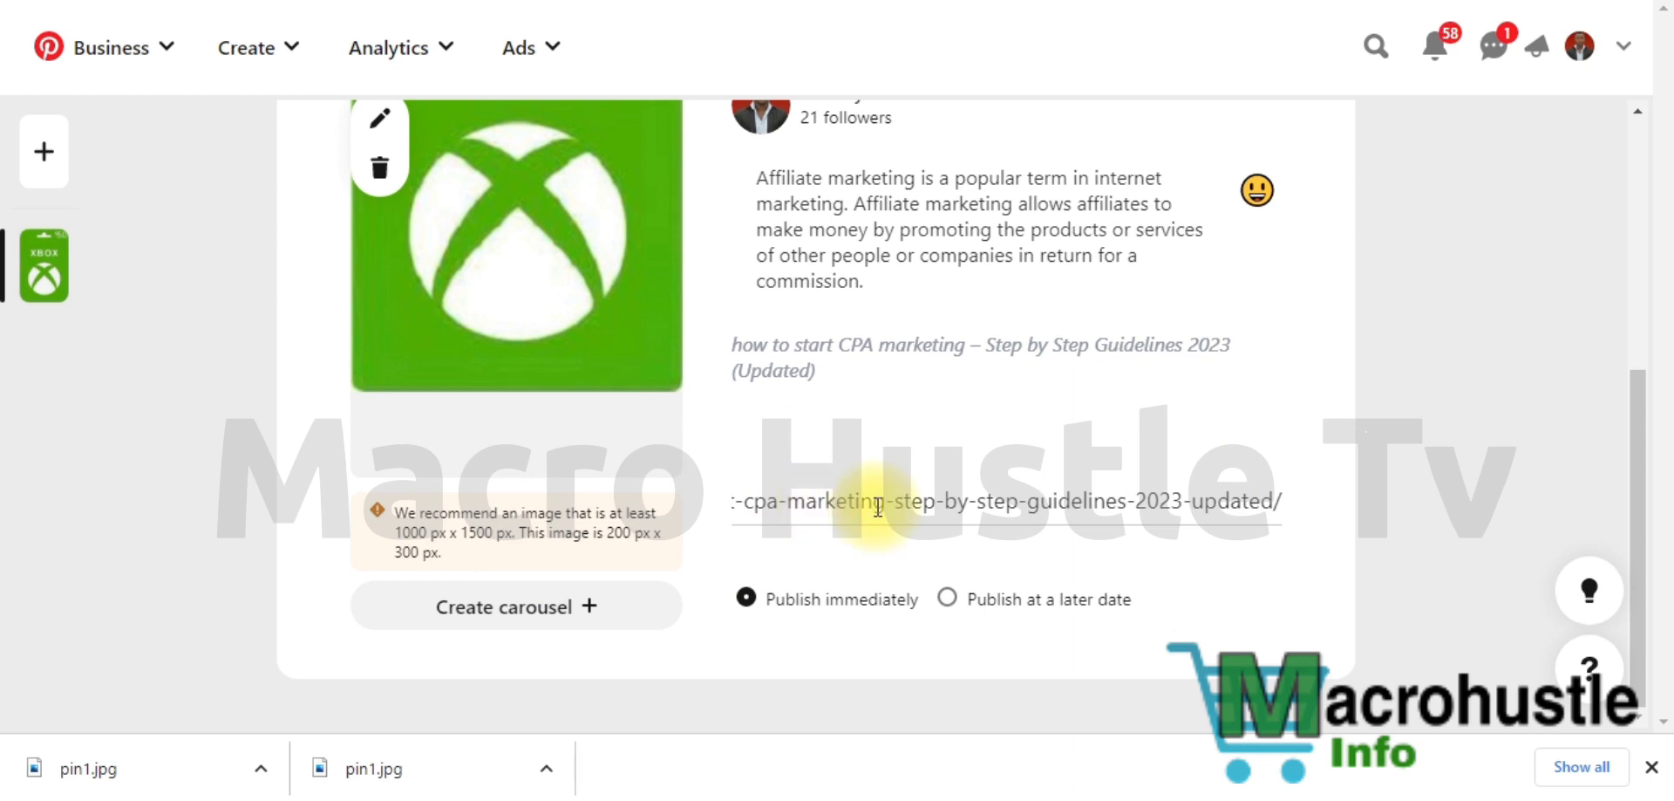
pyautogui.click(767, 506)
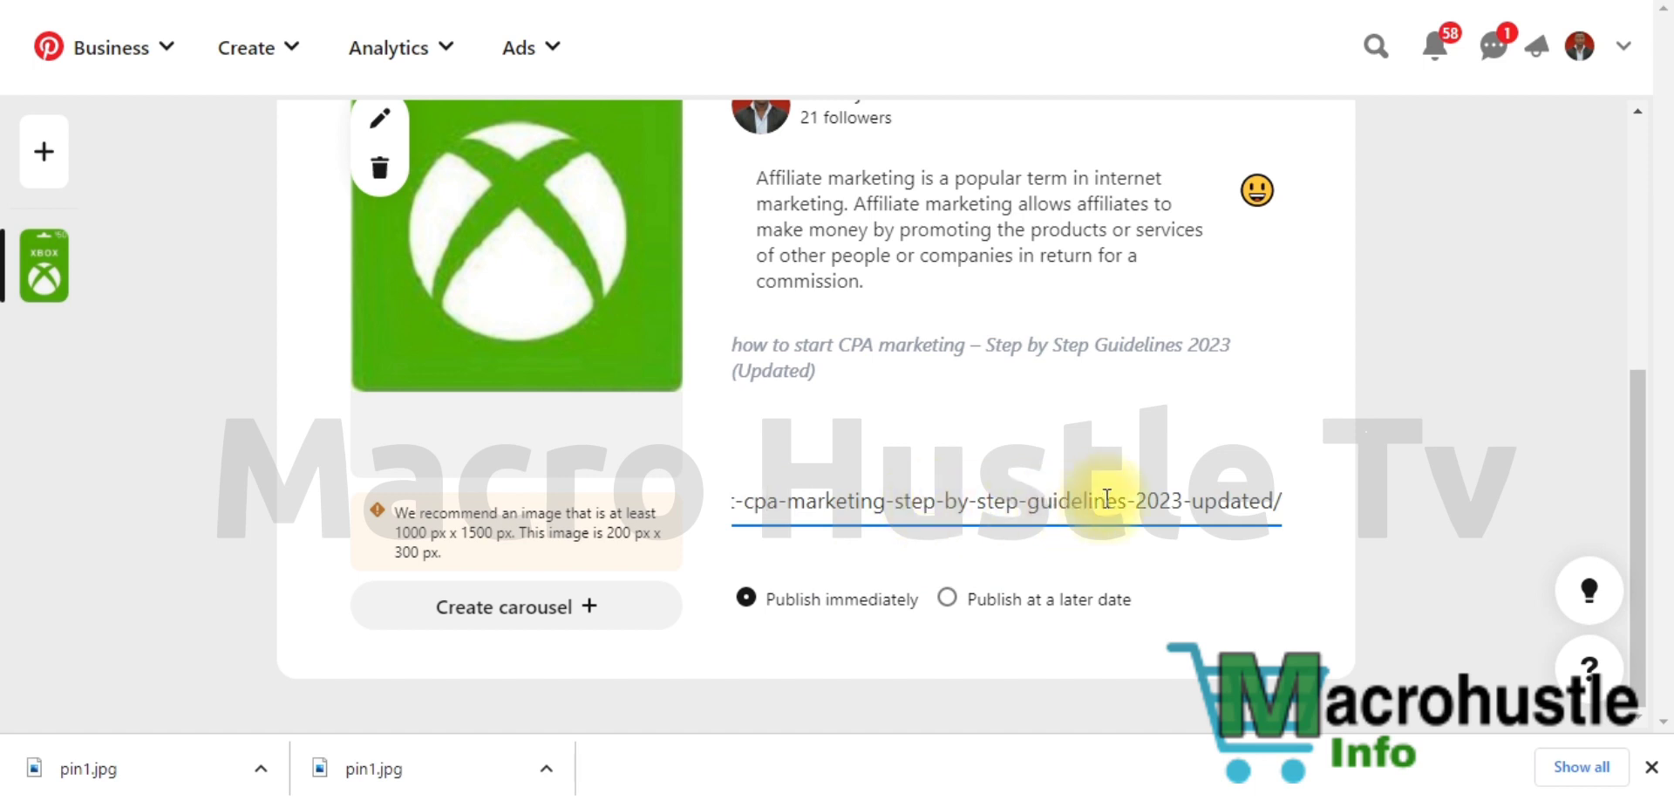
# - Publish the Xbox gift card pin immediately to the Blog board
pyautogui.scroll(5, 1106, 488)
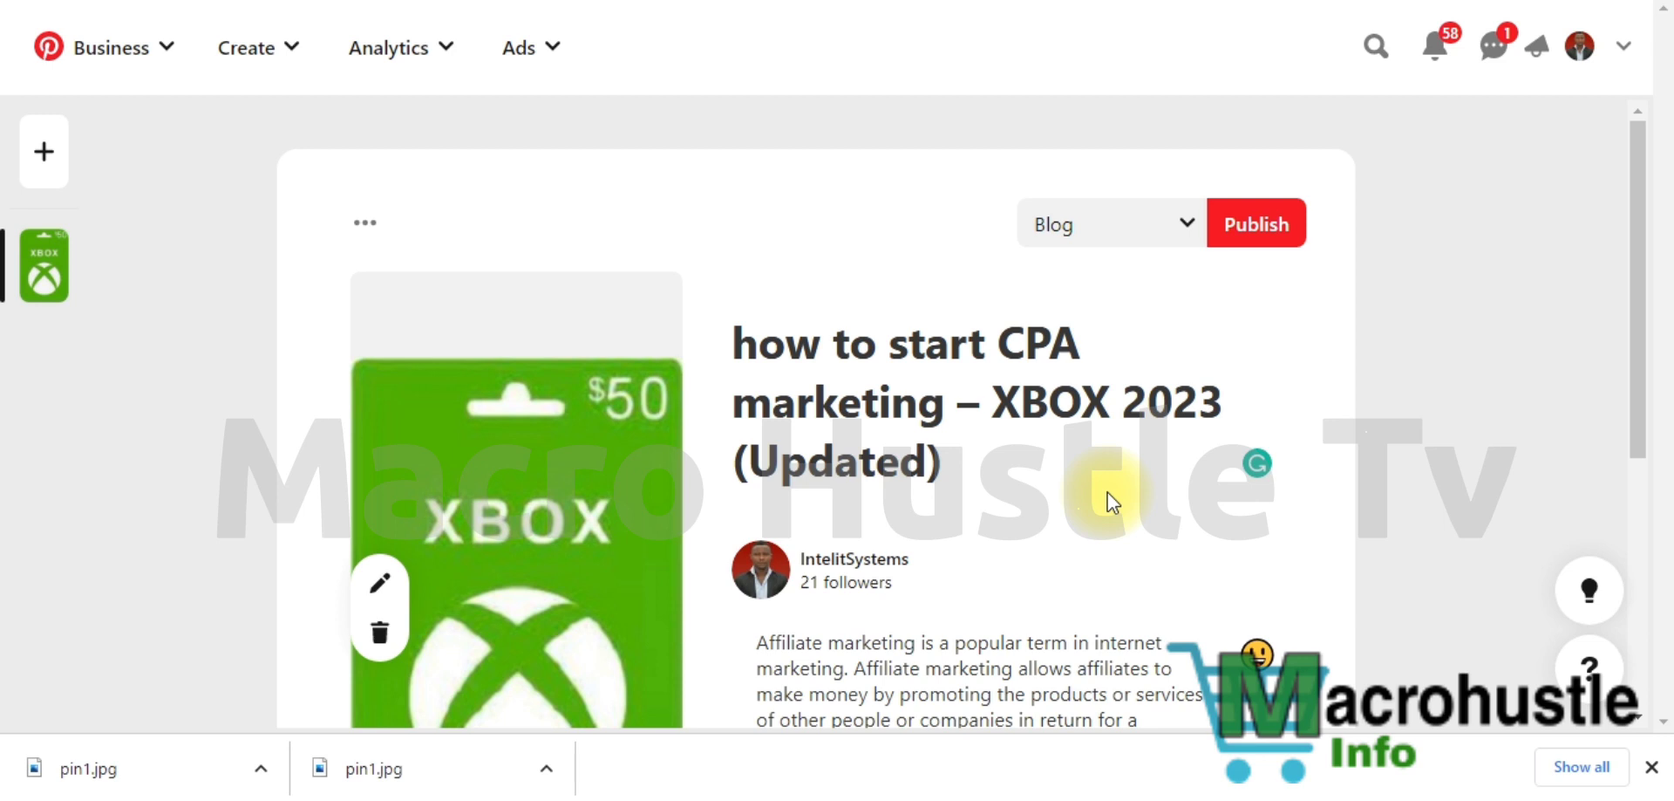
pyautogui.click(1282, 250)
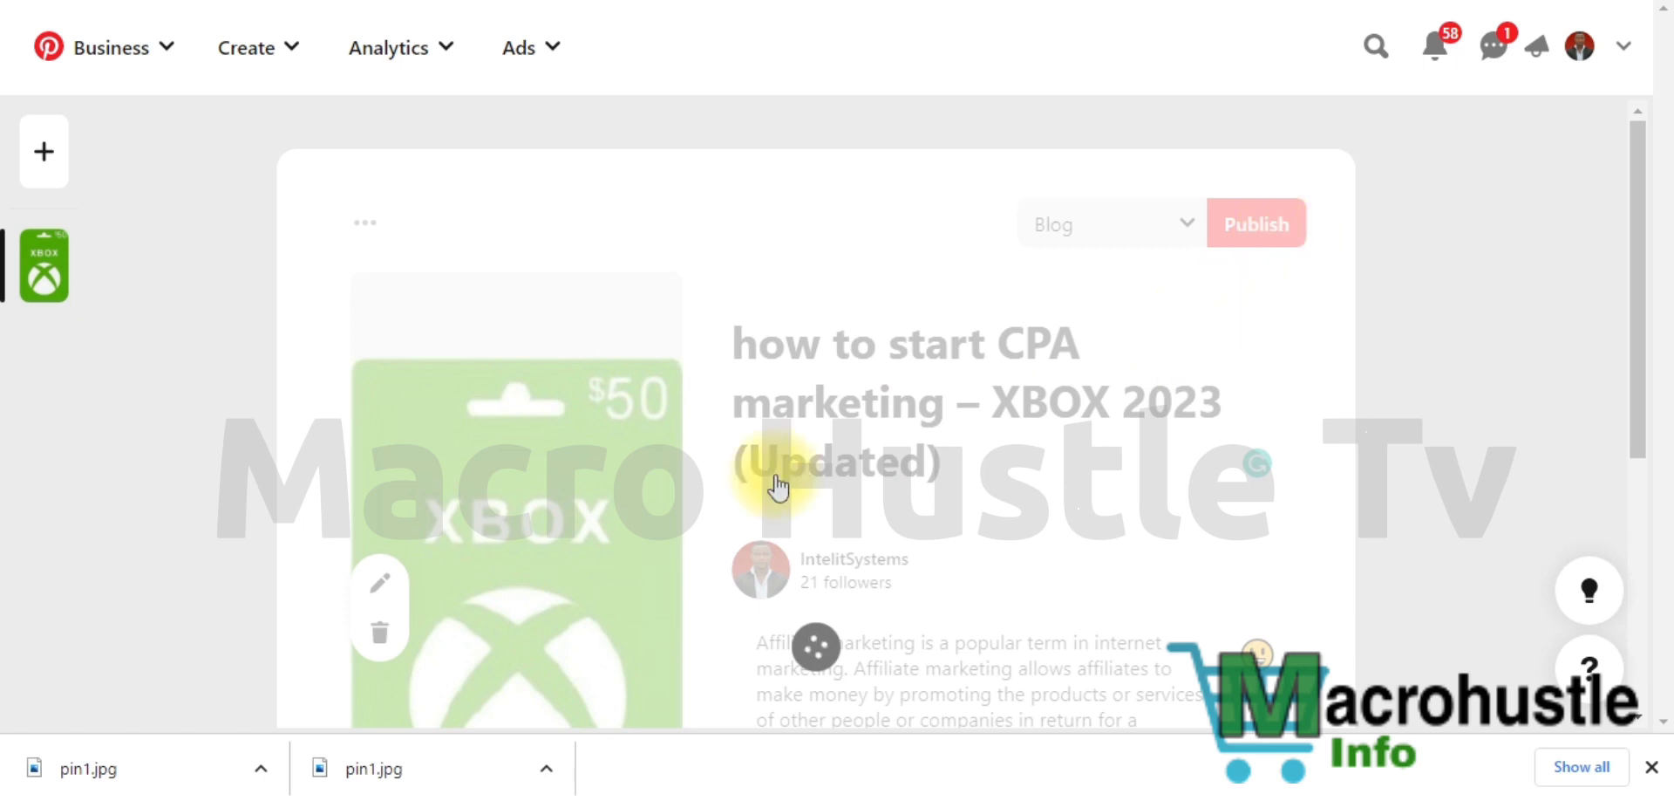
pyautogui.scroll(-4, 818, 538)
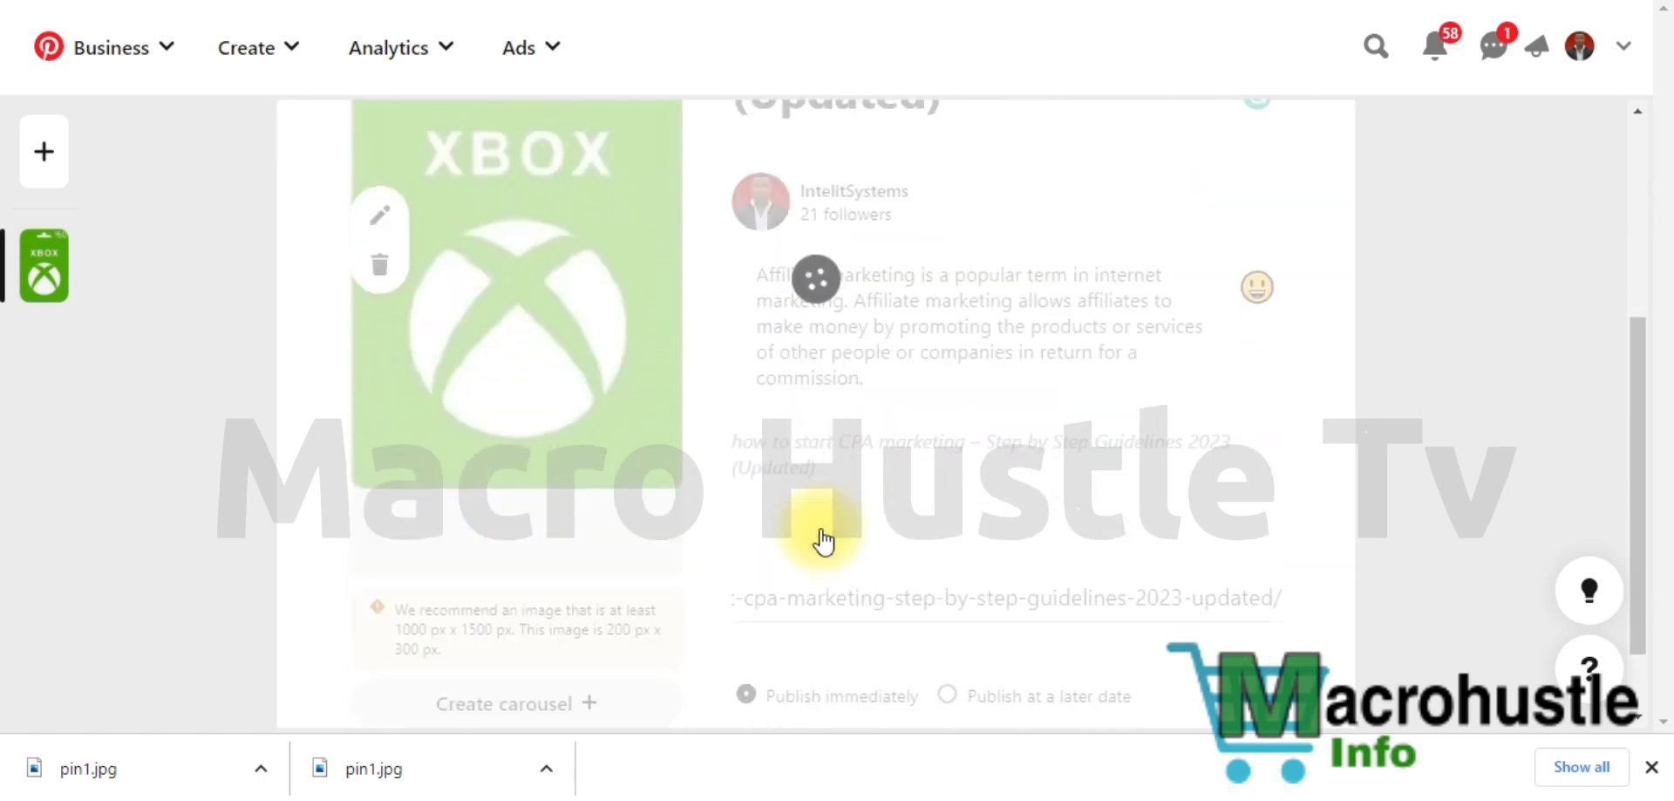
pyautogui.scroll(4, 823, 541)
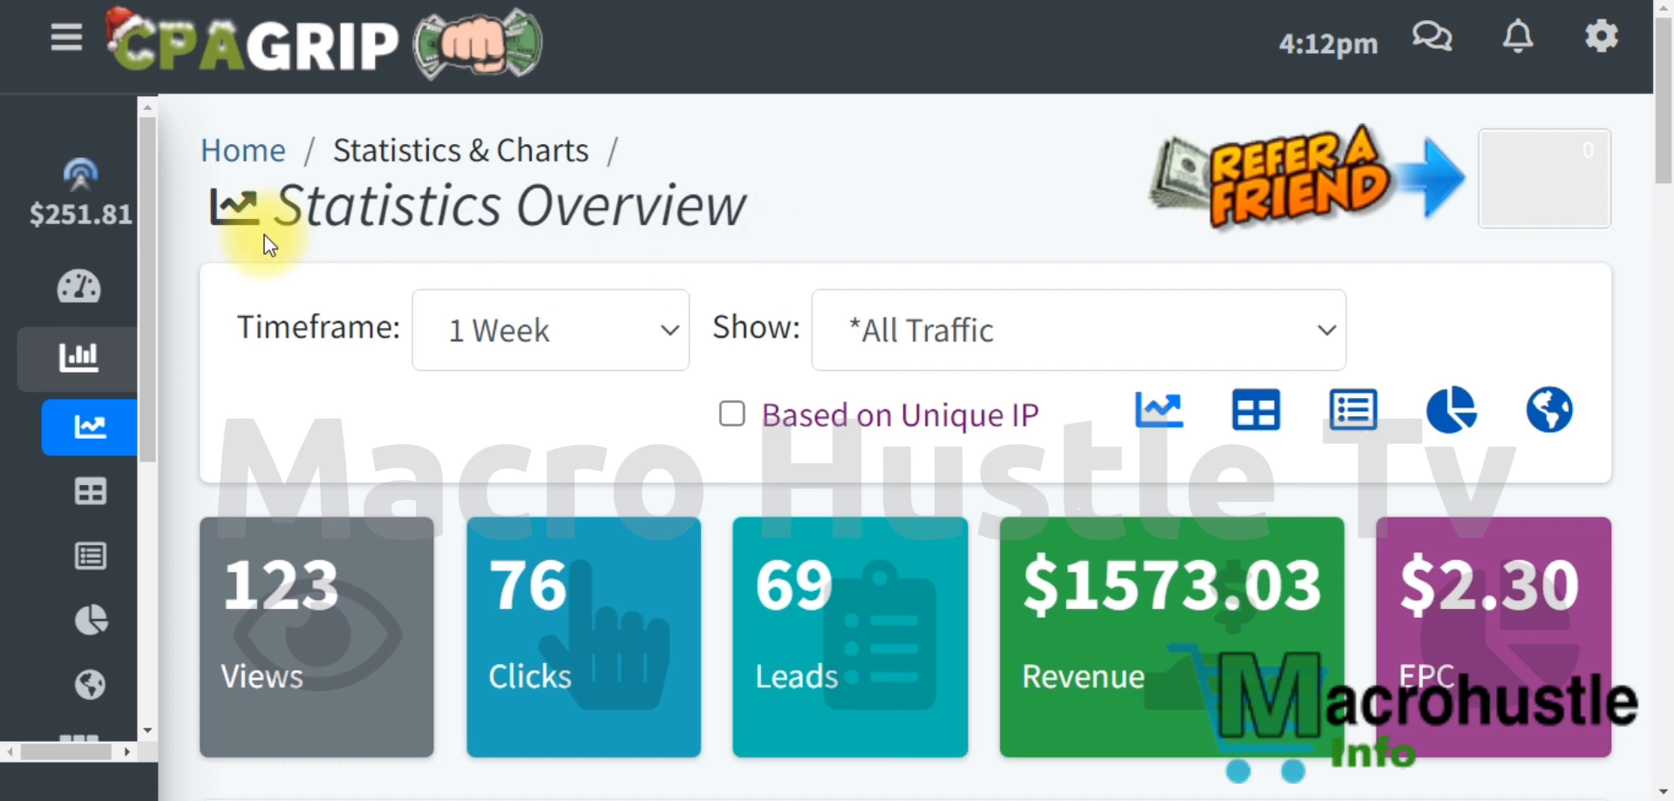
pyautogui.moveTo(75, 195)
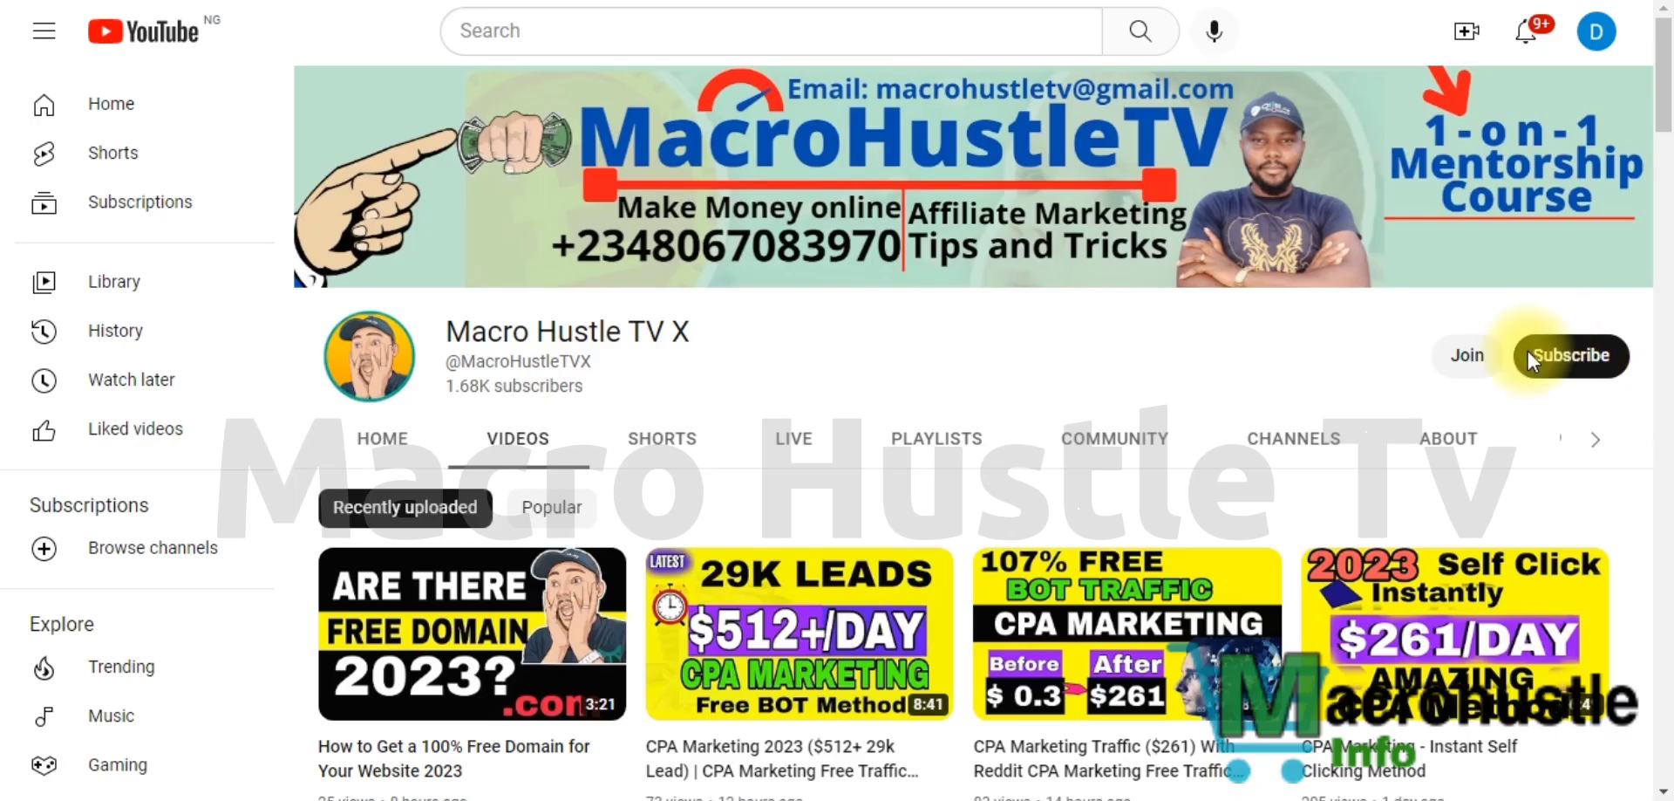
# - Subscribe to the Macro Hustle TV X channel on YouTube, keeping the subscription by cancelling the unsubscribe request
pyautogui.click(1572, 366)
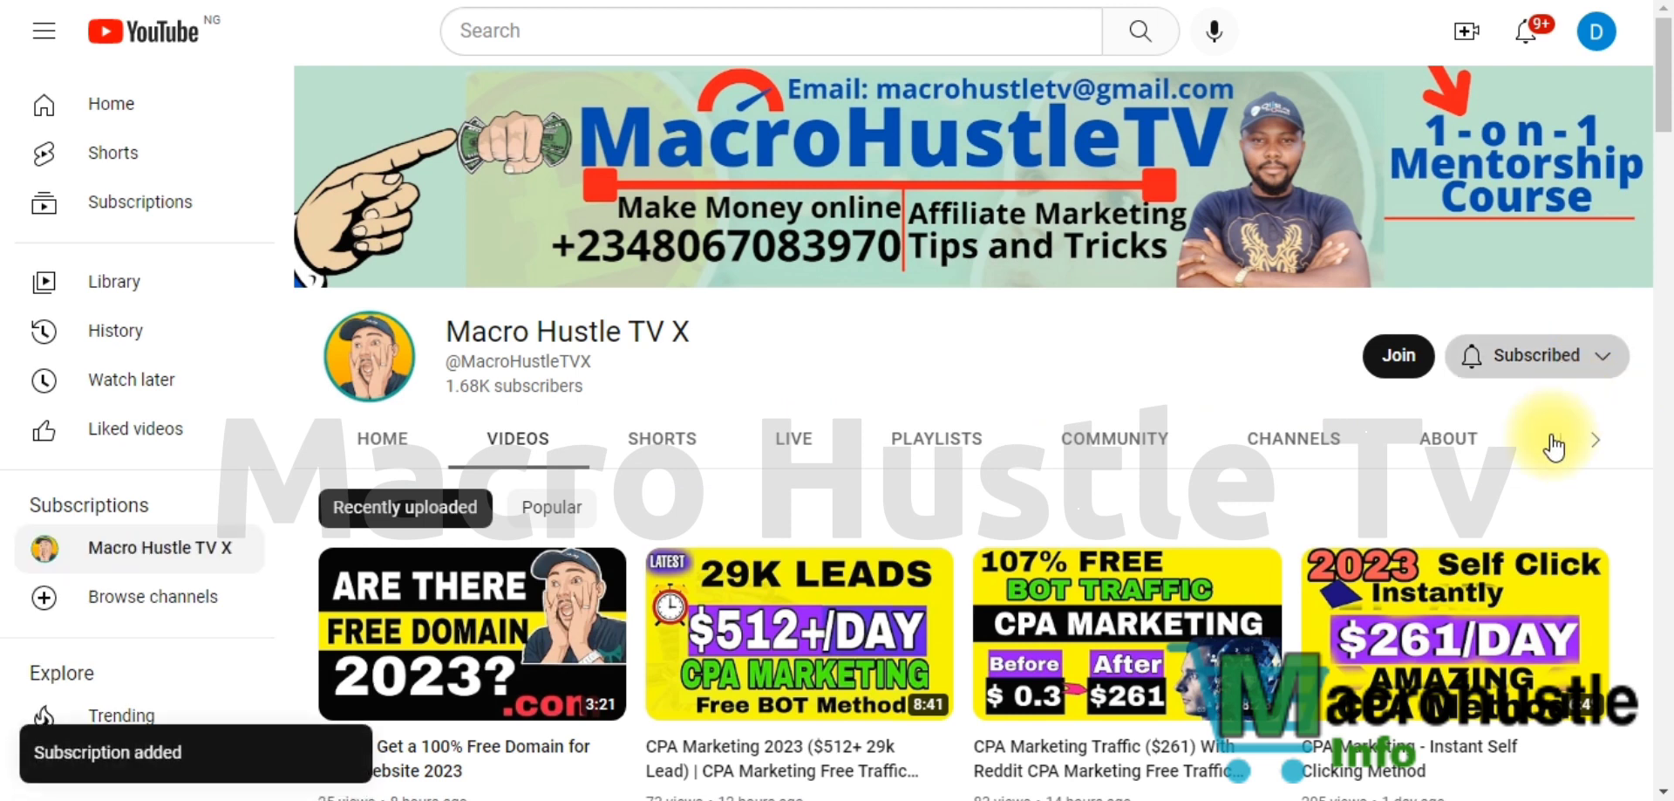
pyautogui.click(1538, 355)
pyautogui.click(1535, 538)
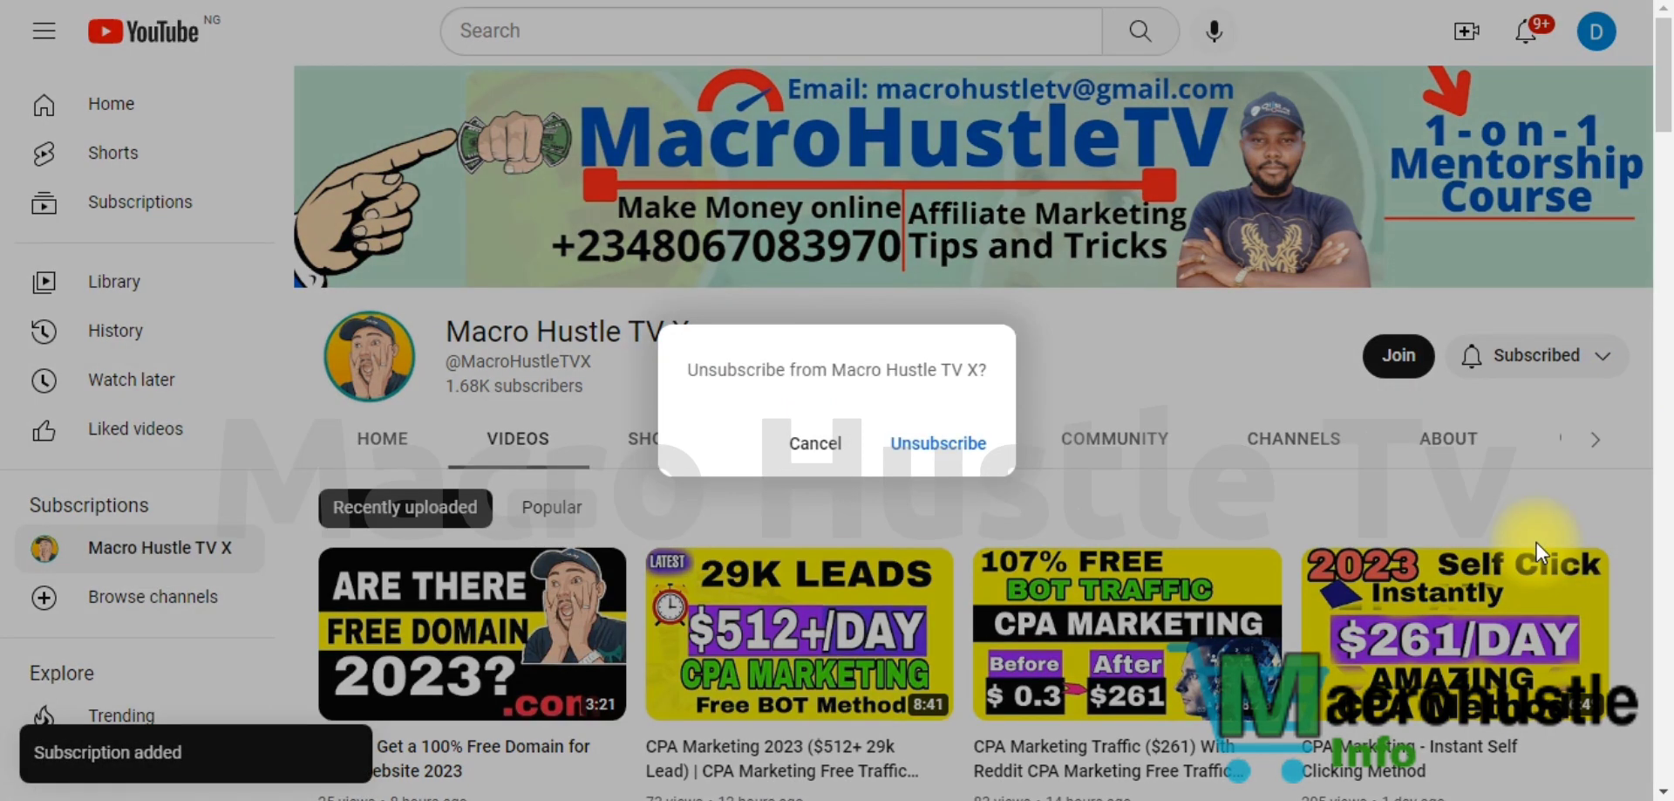
pyautogui.click(809, 446)
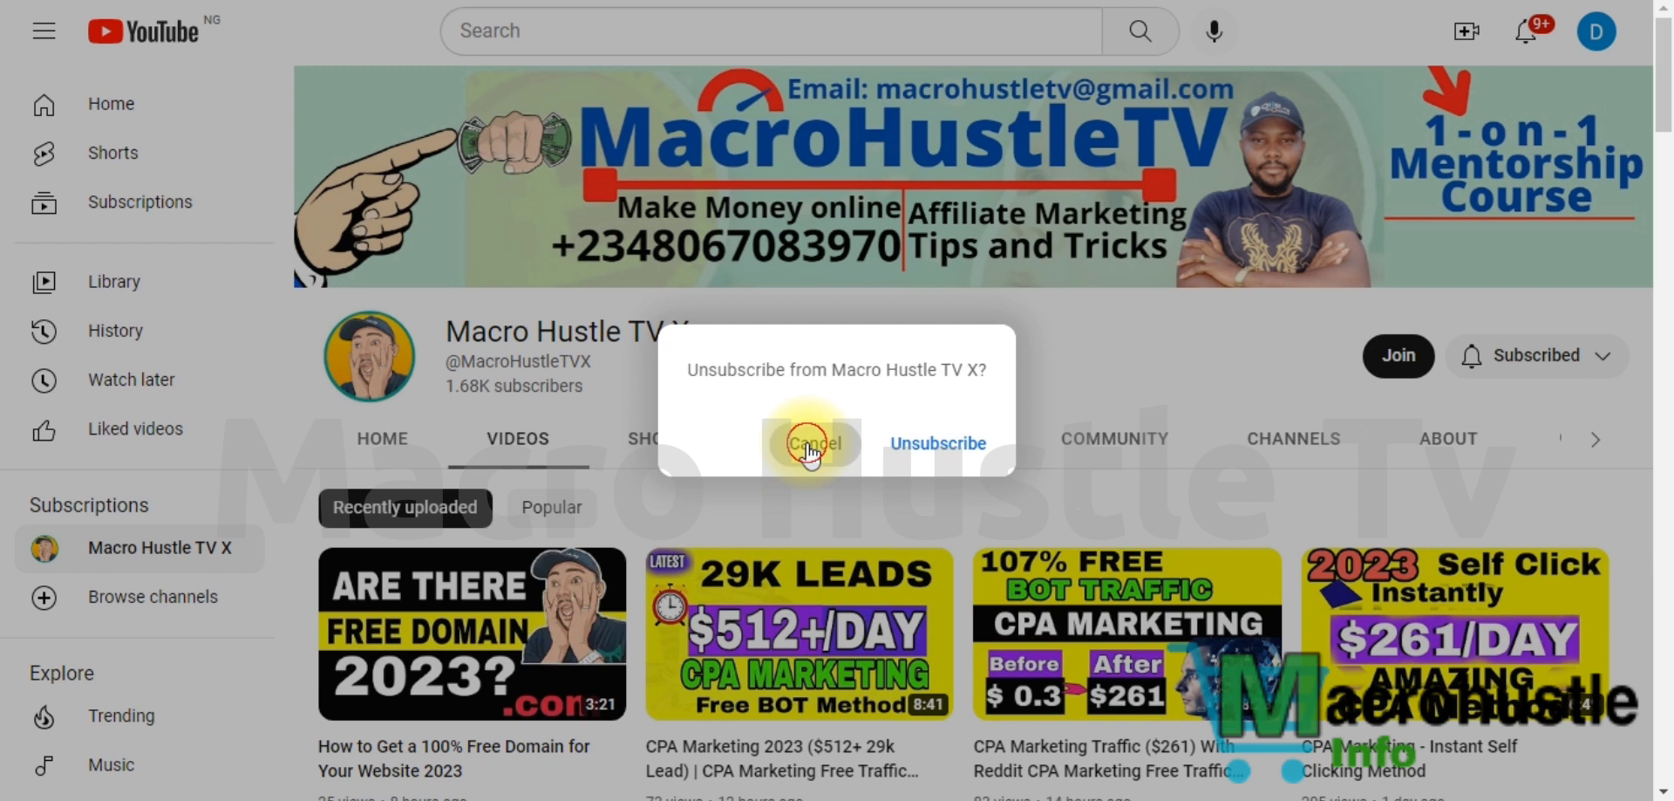